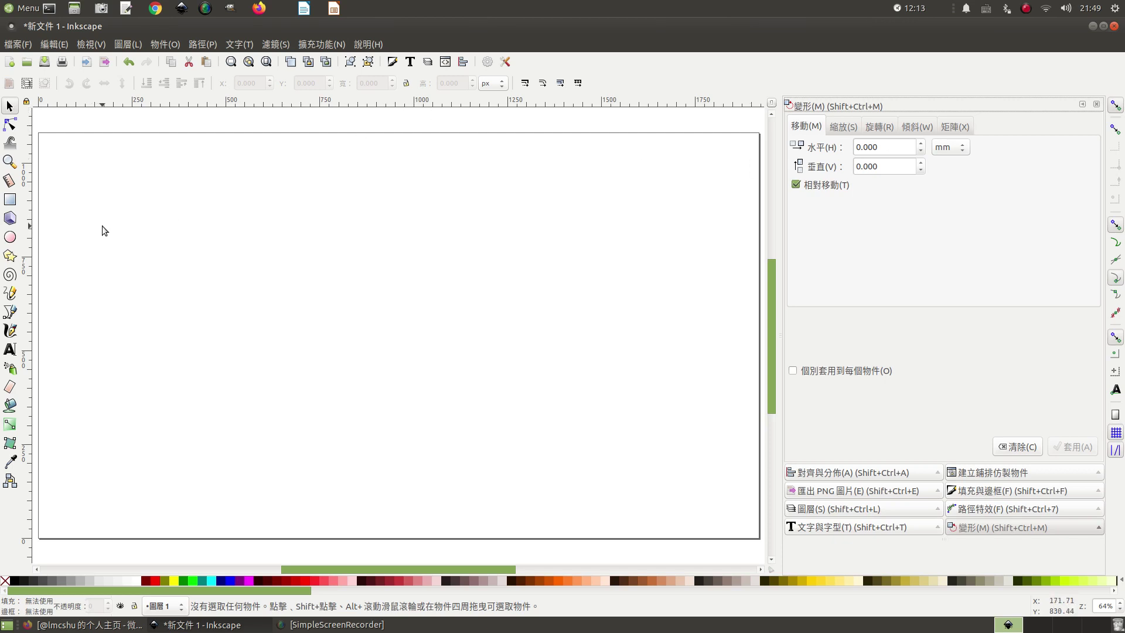
Draw an orange rectangle near the top-left and a small orange ellipse to its right
left_click(10, 199)
mouse_move(100, 176)
left_mouse_down()
mouse_move(166, 249)
mouse_move(226, 255)
left_mouse_up()
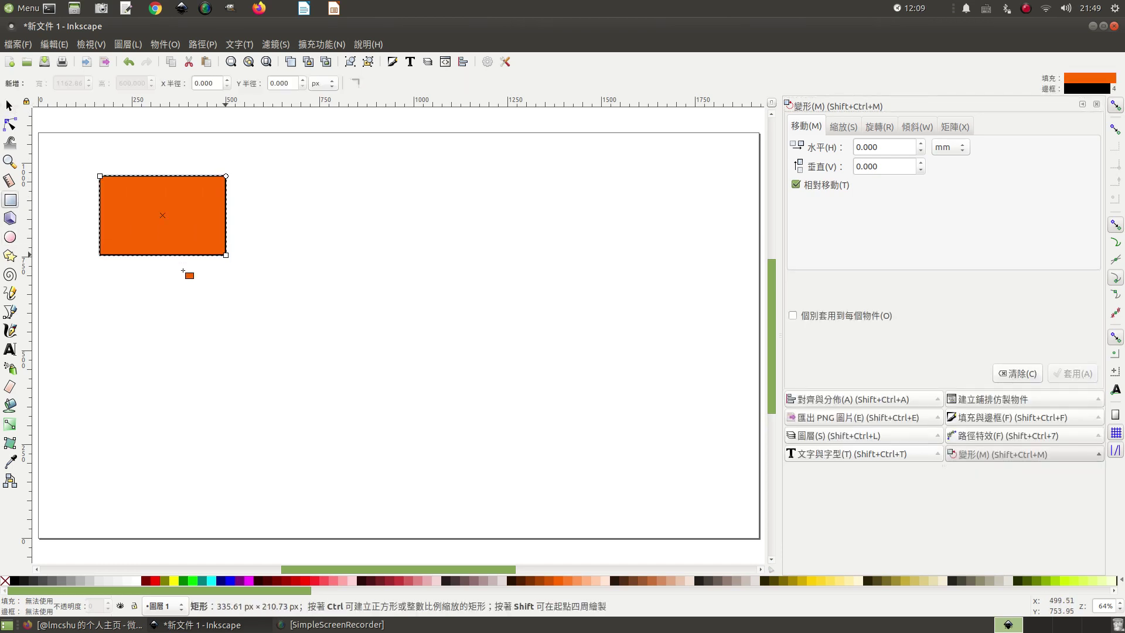
left_click(10, 237)
left_click_drag(310, 172, 329, 201)
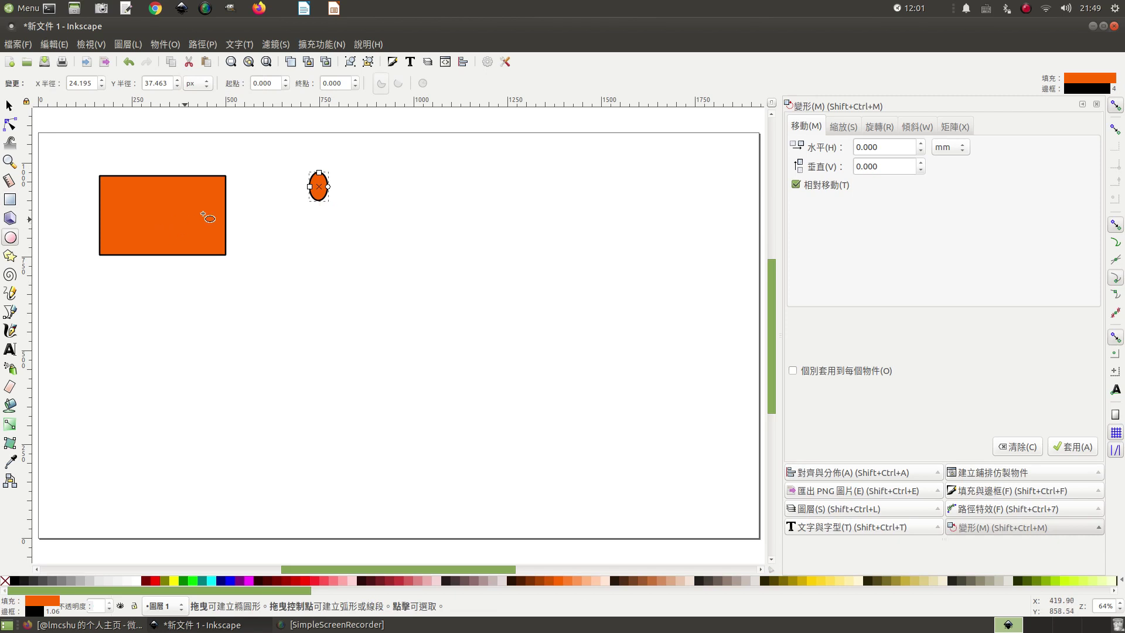
Move the rectangle up-left and scale the ellipse into a roughly 302 × 307 px circle
left_click(9, 106)
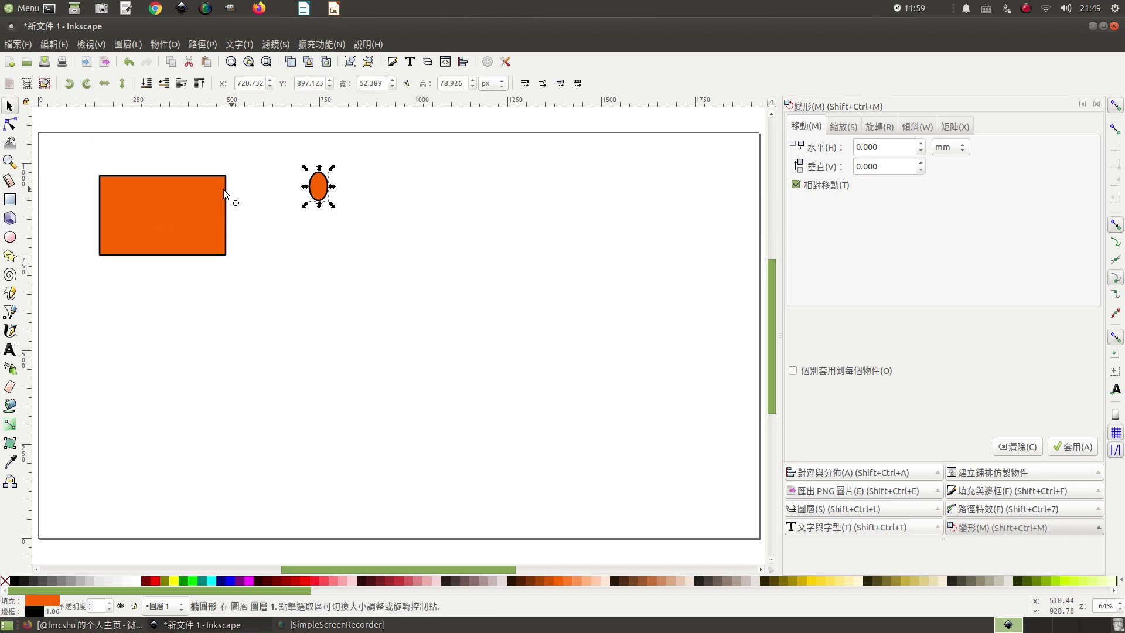
left_click_drag(188, 199, 153, 175)
mouse_move(304, 192)
left_mouse_down()
mouse_move(255, 190)
mouse_move(384, 290)
left_mouse_up()
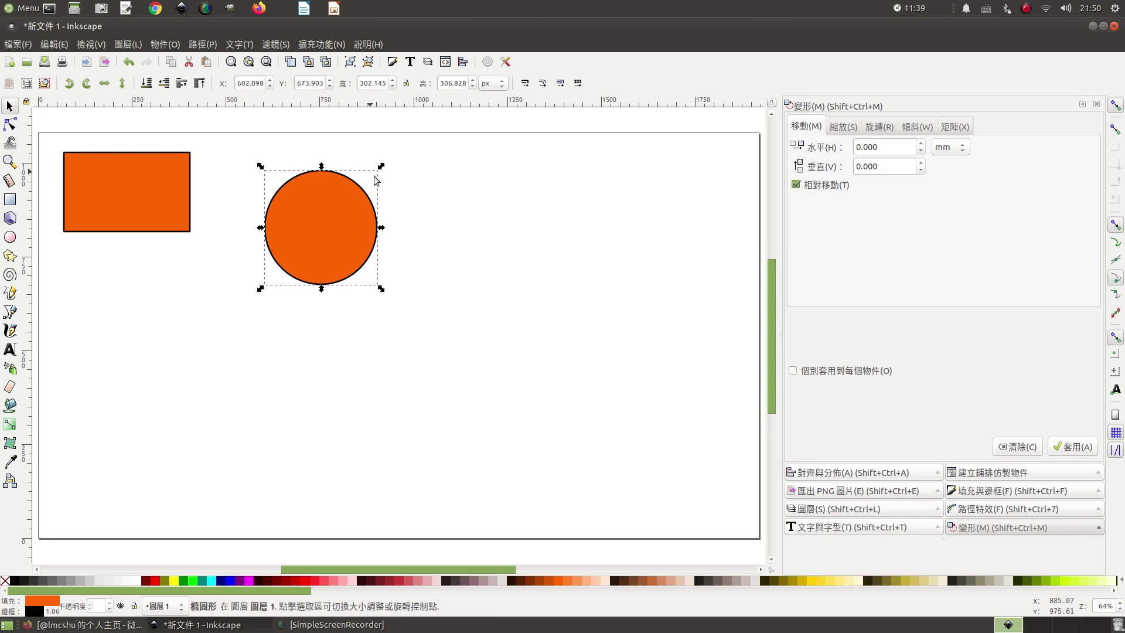
Switch the stroke-width unit to px and set the circle's outline width to 16
right_click(55, 611)
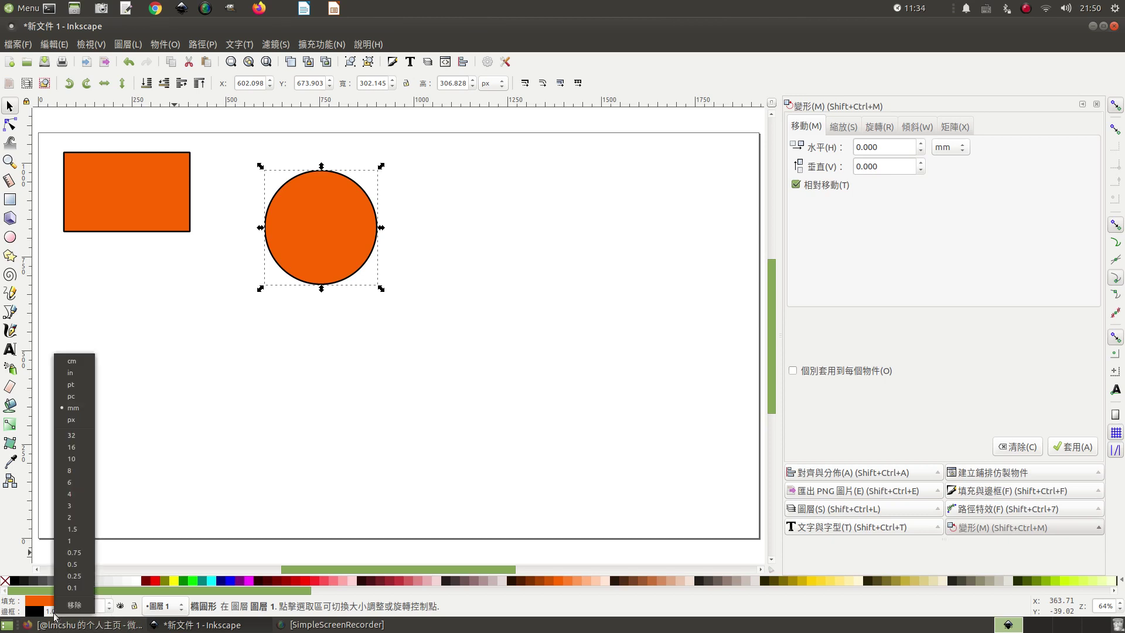
left_click(82, 421)
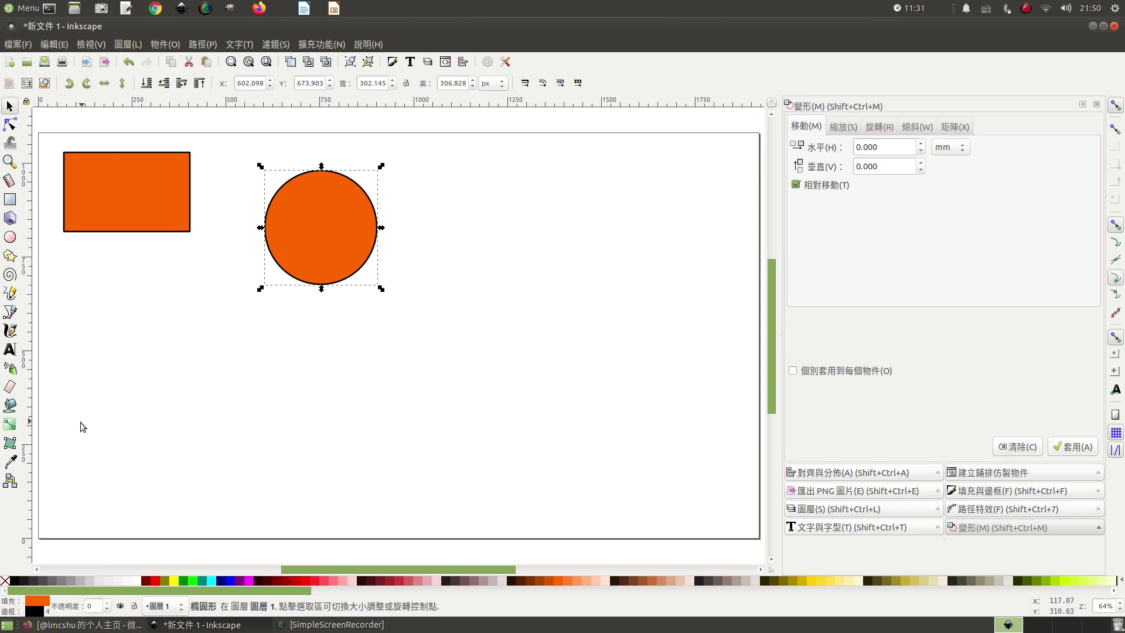
right_click(46, 614)
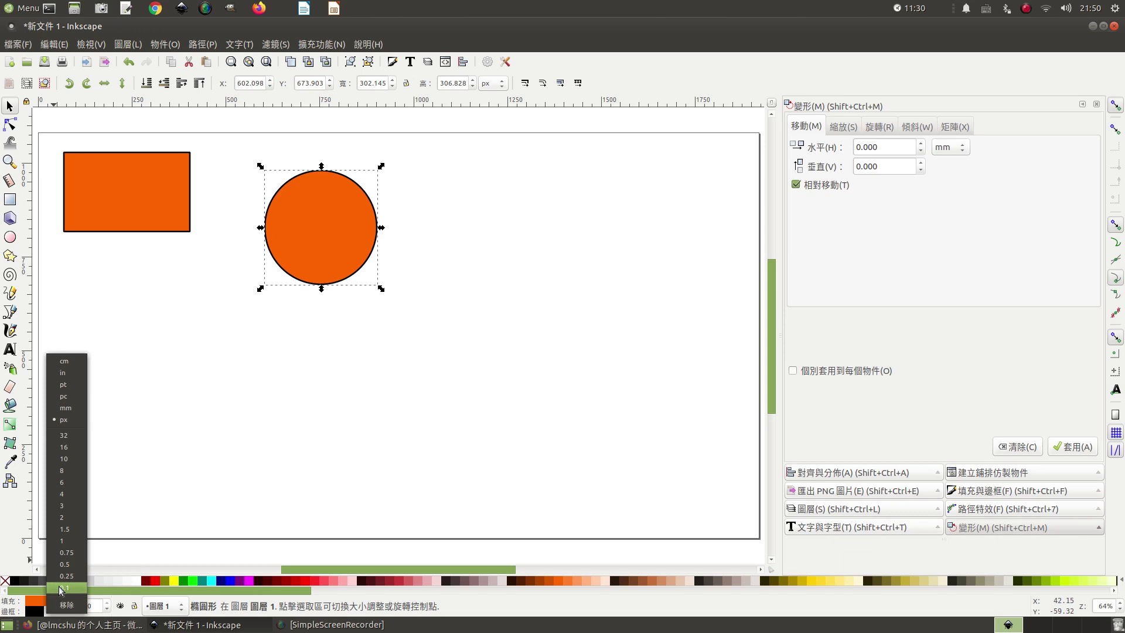
left_click(76, 445)
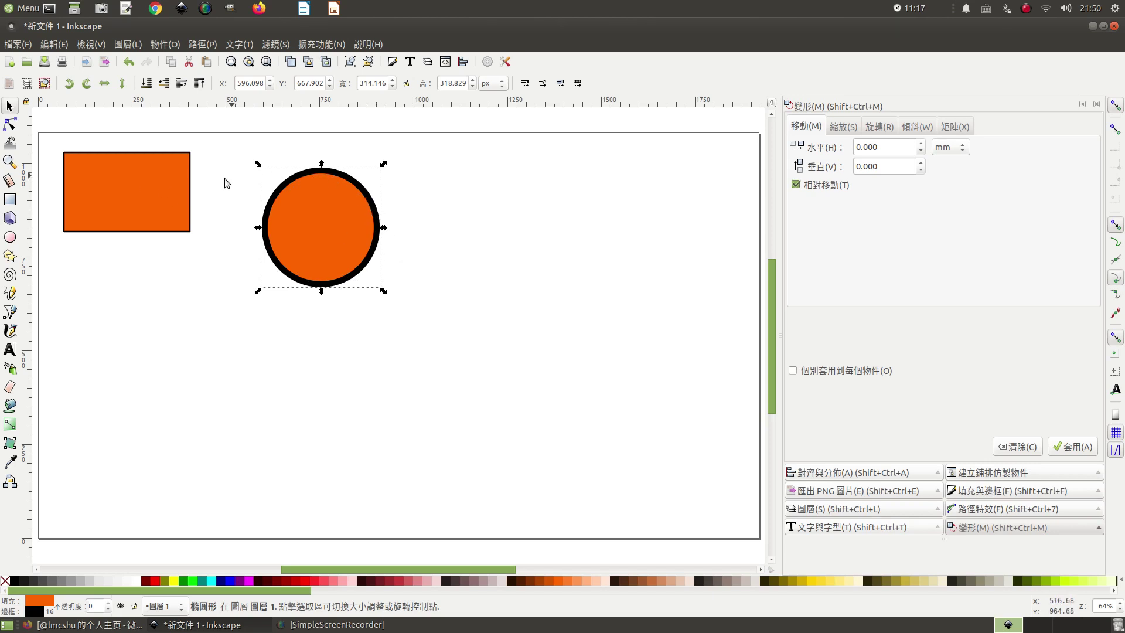
Draw a second thick-outlined orange rectangle at the right and nudge the circle upward
key("r")
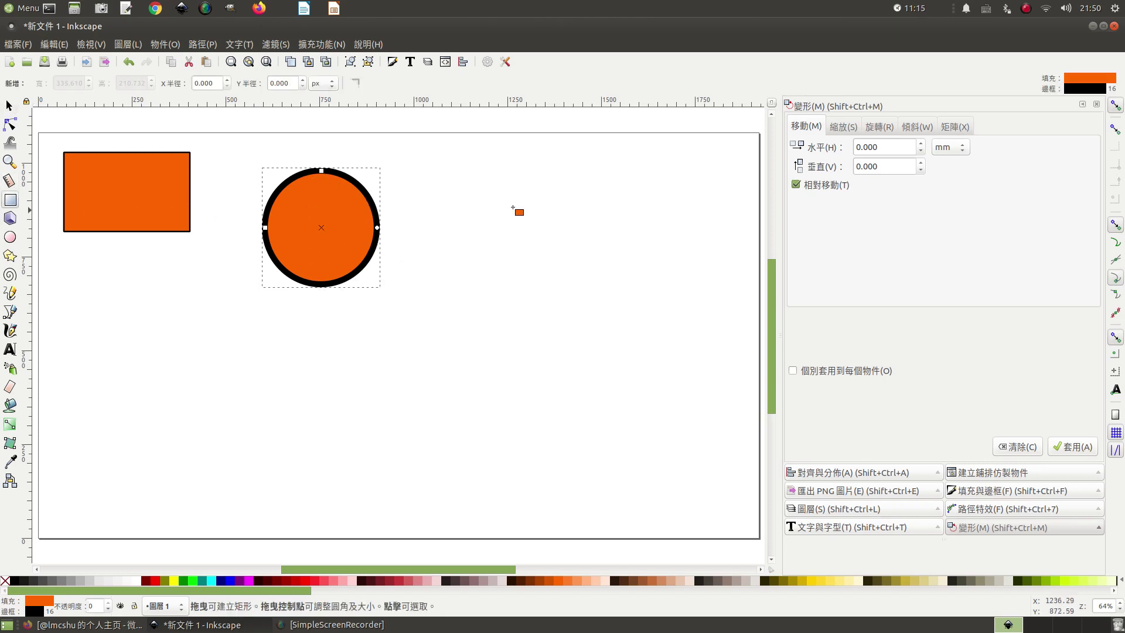
mouse_move(472, 161)
left_mouse_down()
mouse_move(570, 232)
mouse_move(603, 241)
left_mouse_up()
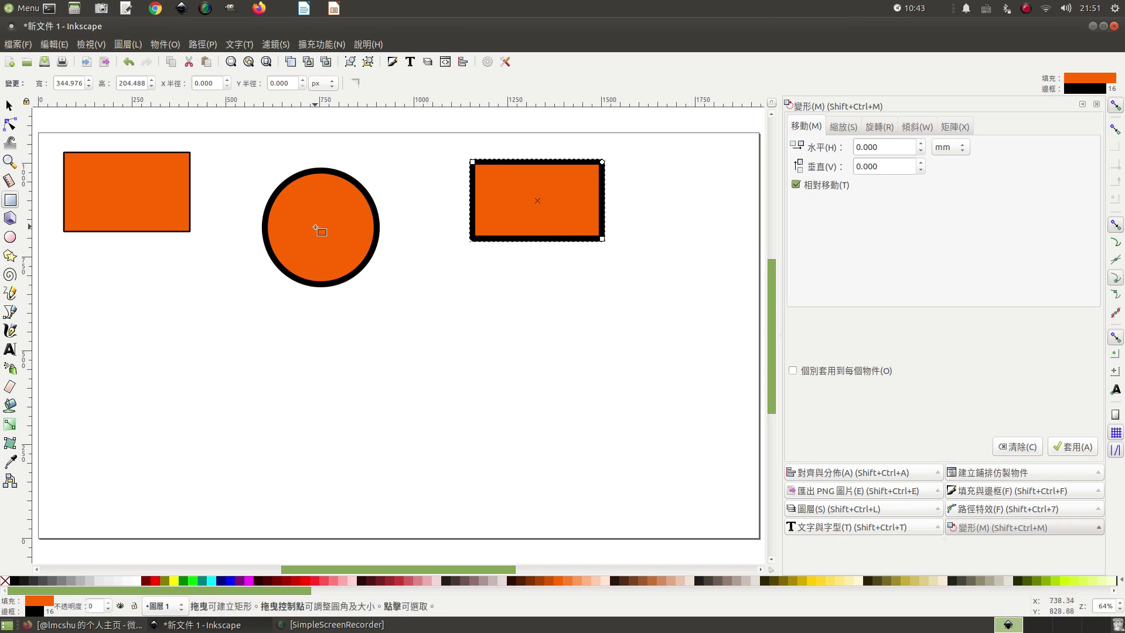
left_click(9, 105)
left_click_drag(287, 220, 283, 195)
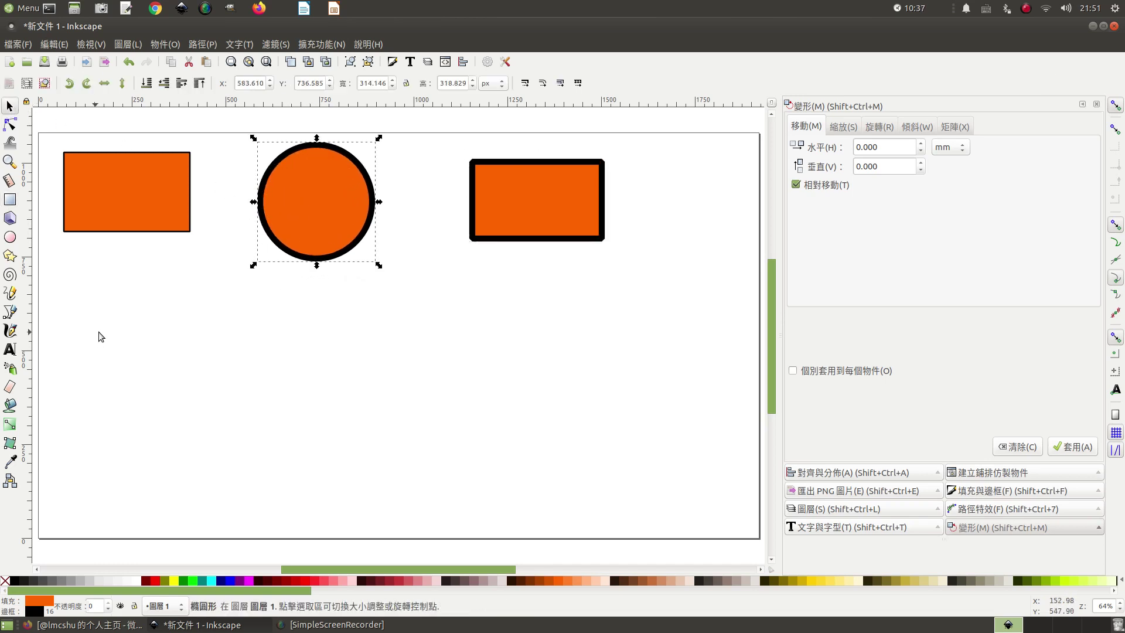
left_click(11, 312)
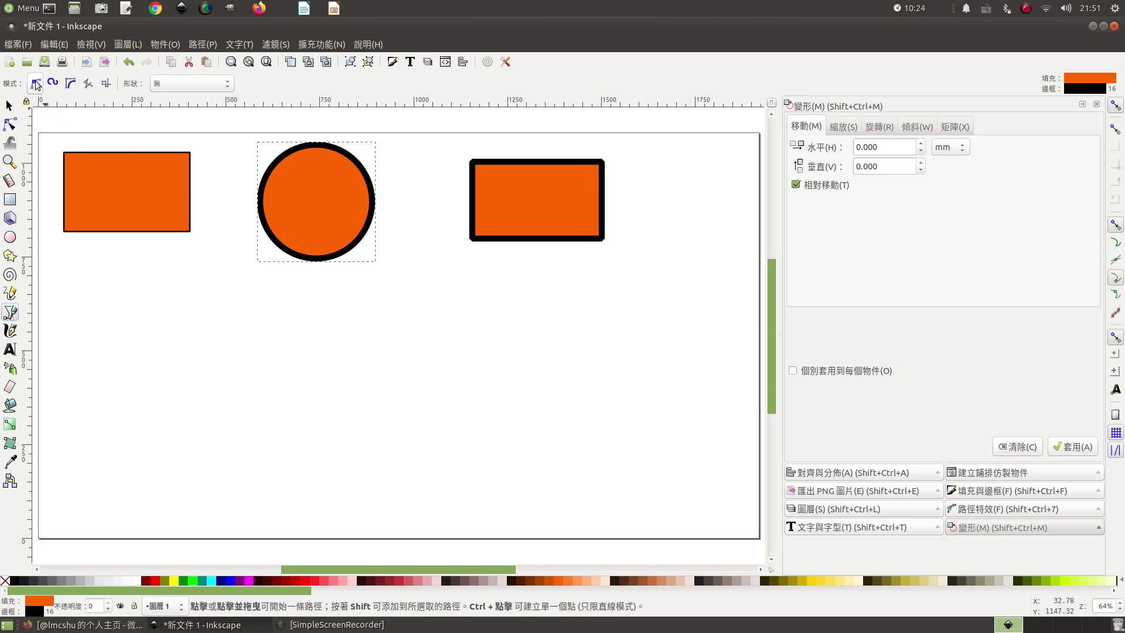
Draw a seven-point zigzag mountain path below the three shapes with the Bezier pen
left_click(162, 409)
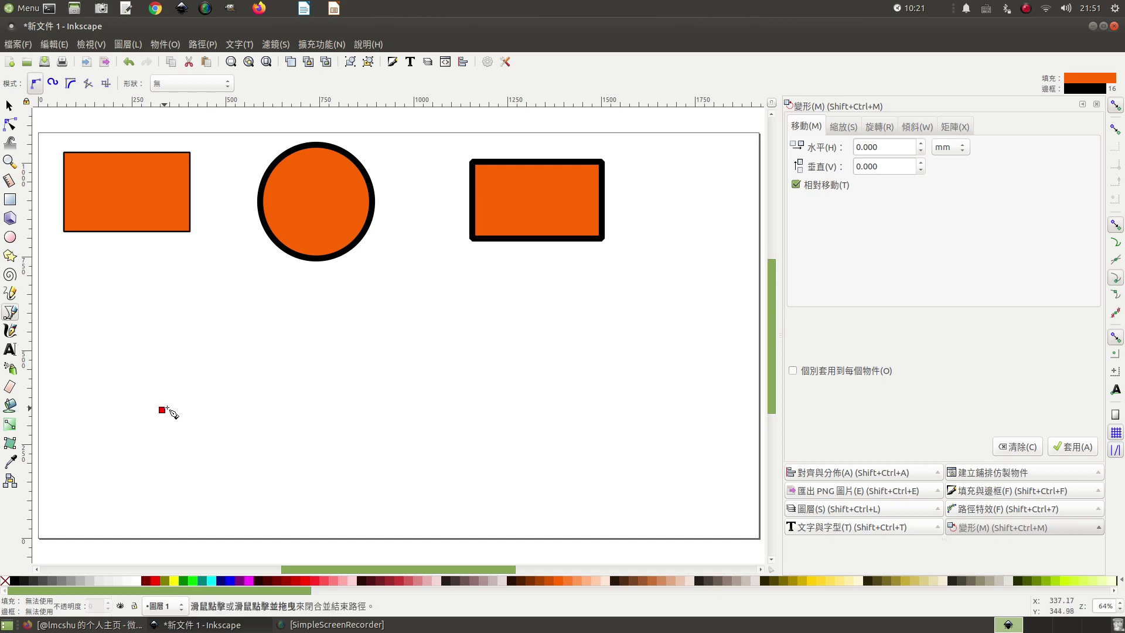
left_click(258, 333)
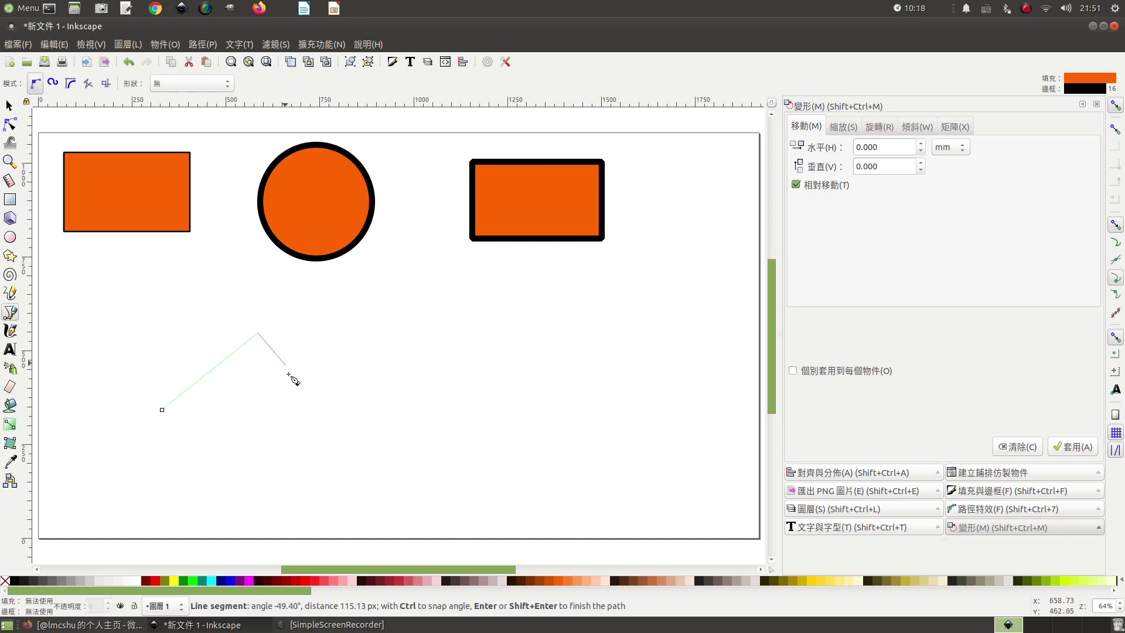
left_click(332, 409)
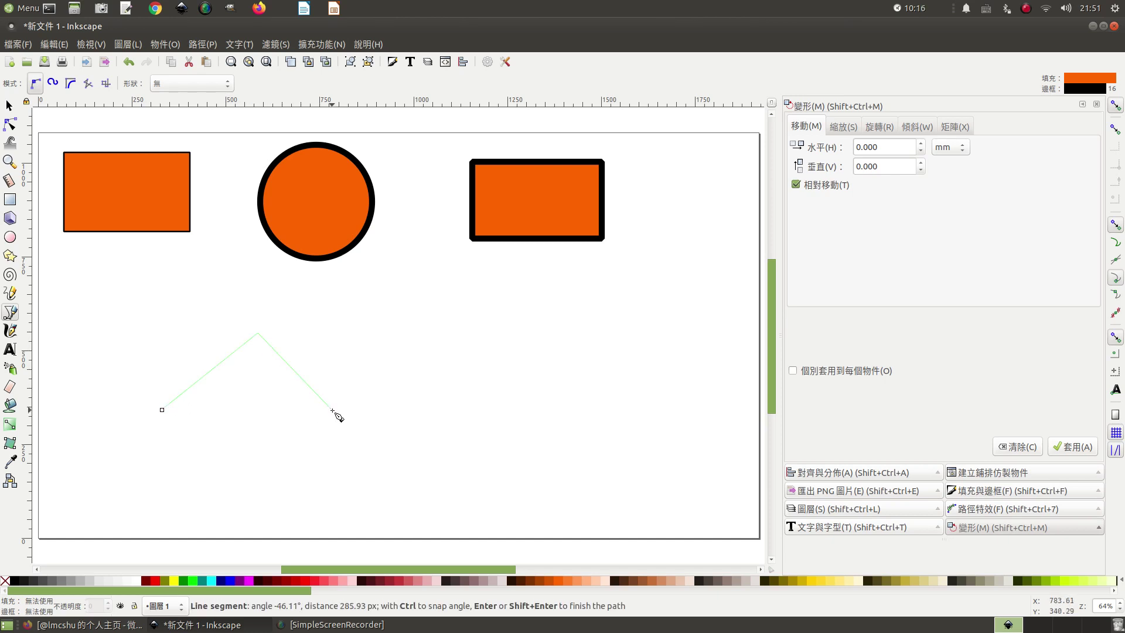
left_click(390, 306)
left_click(434, 406)
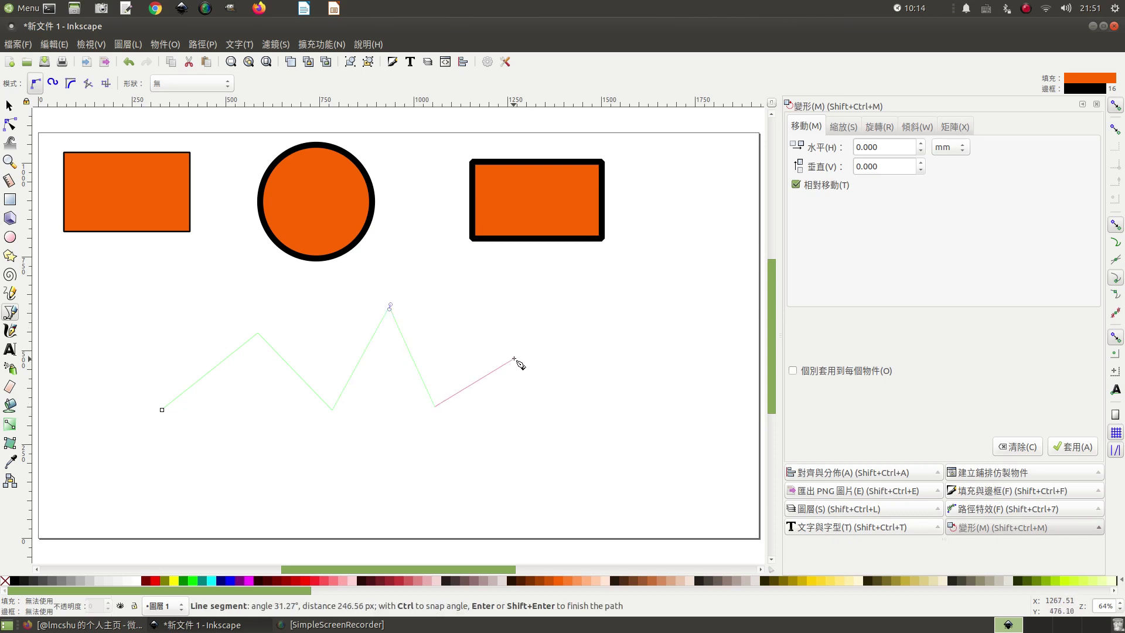
left_click(526, 345)
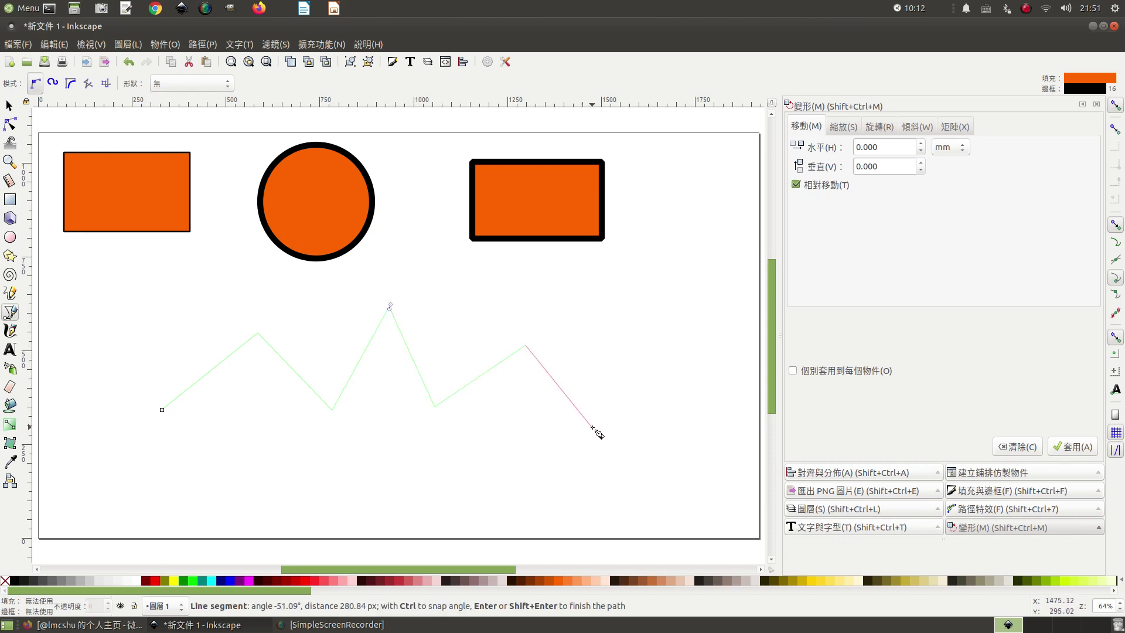
double_click(593, 428)
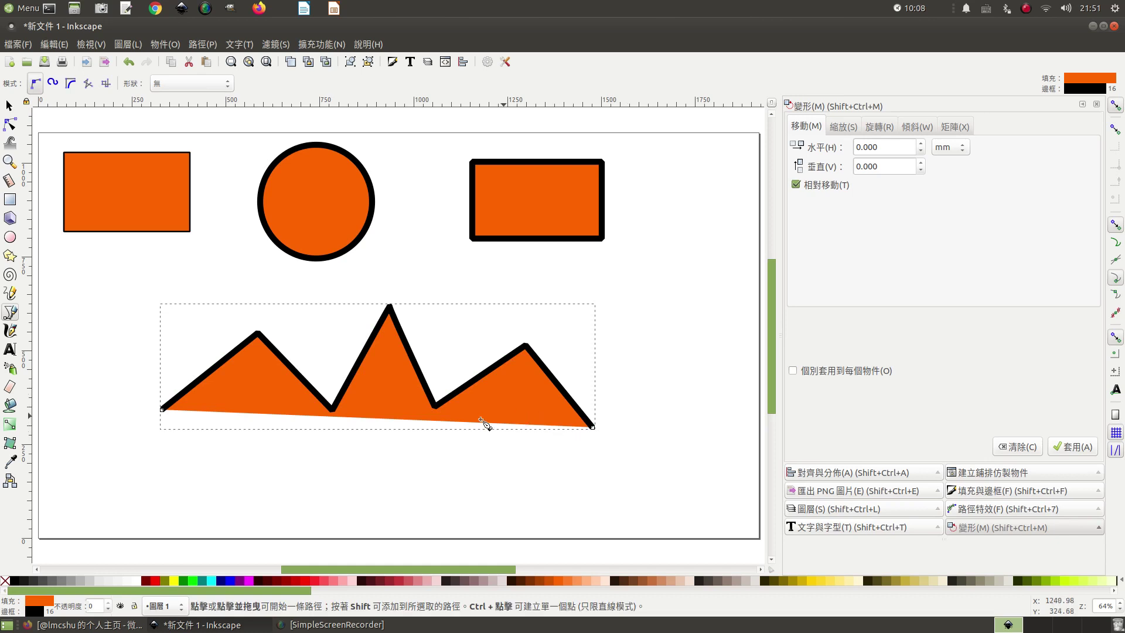
Remove the zigzag's fill and widen its cyan stroke to 32 px
left_click(5, 581)
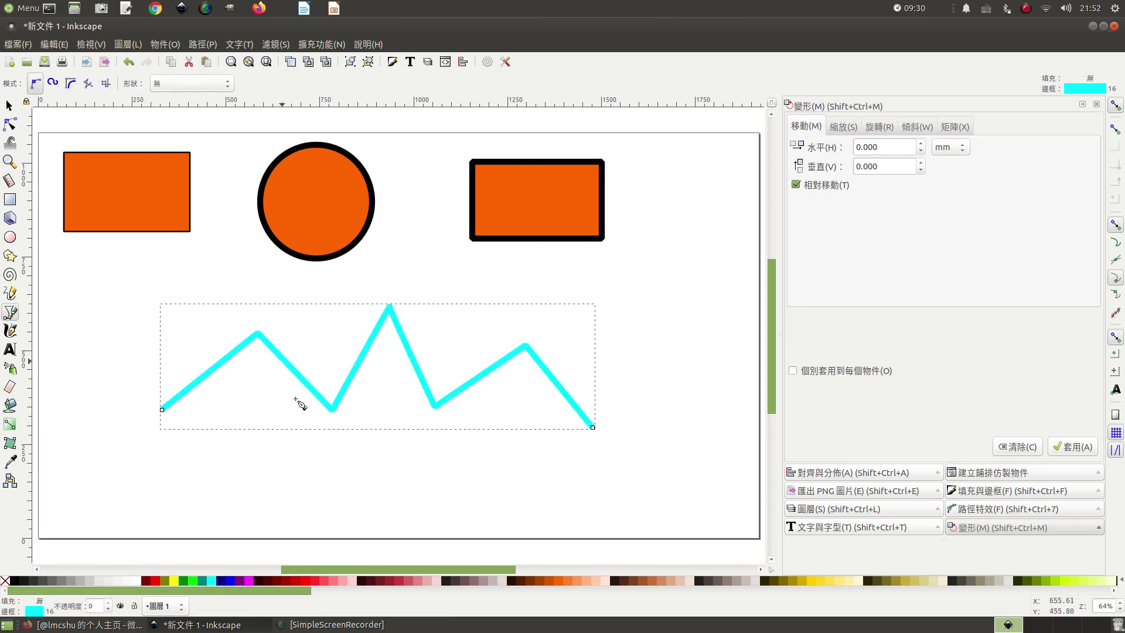
right_click(48, 614)
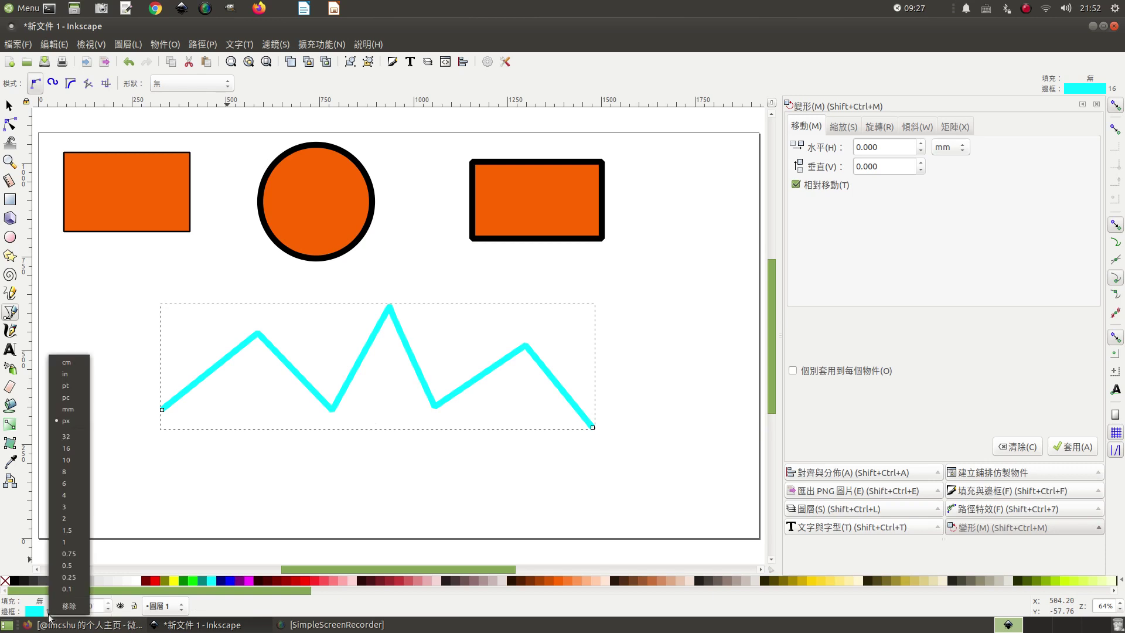
left_click(69, 437)
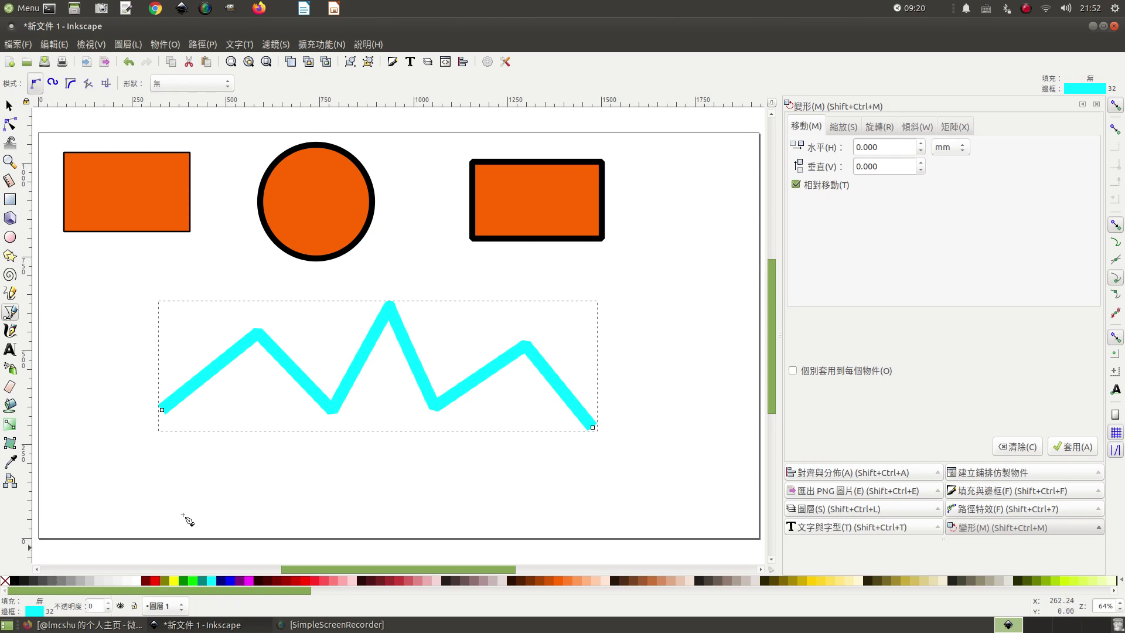
left_click(176, 581)
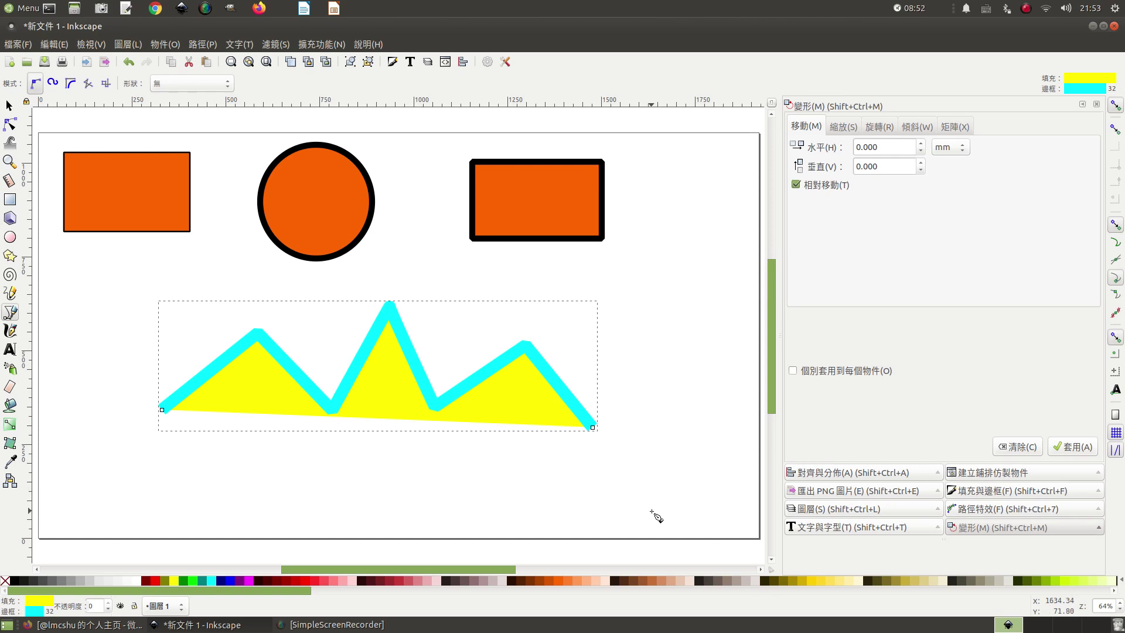
left_click(4, 580)
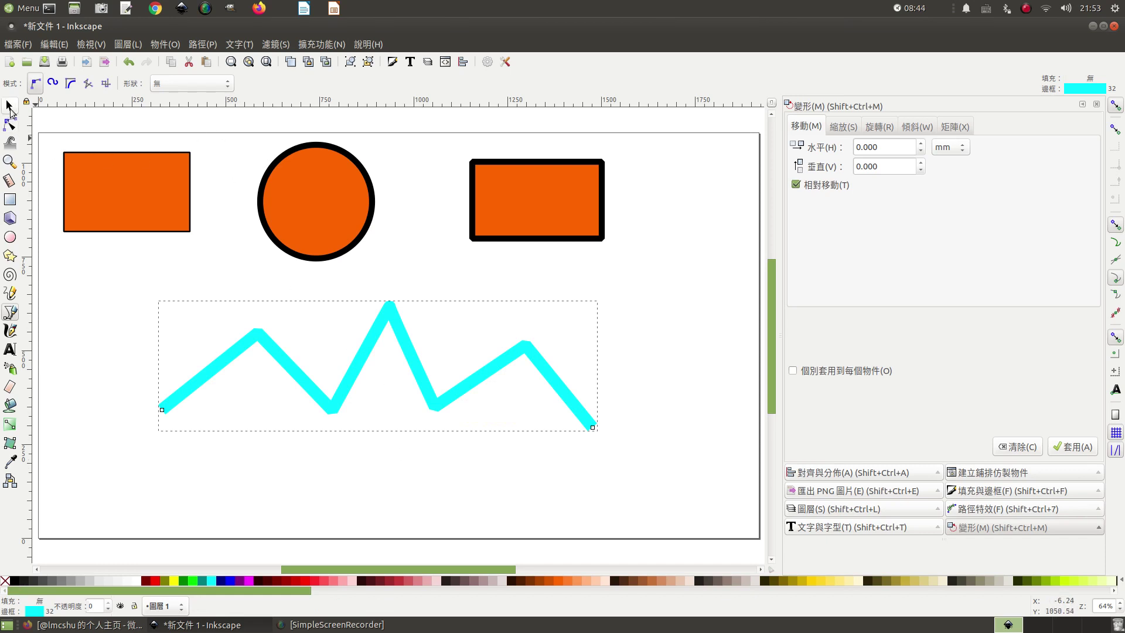
left_click(9, 106)
Move the first zigzag up over the circle and rectangle, then draw a larger second zigzag below
left_click_drag(388, 340, 437, 230)
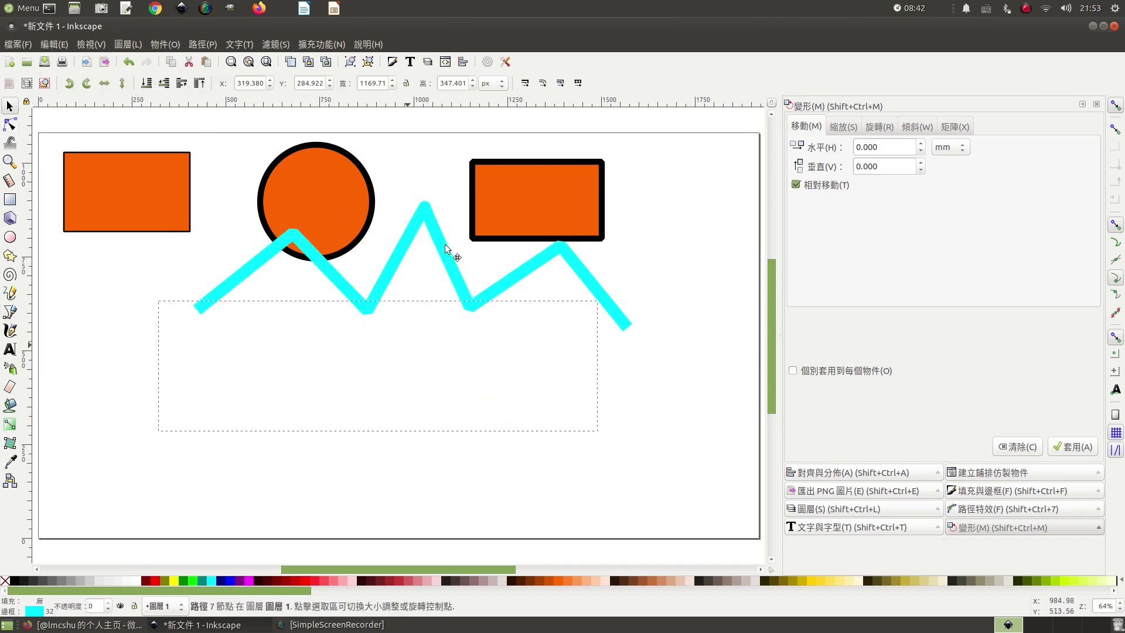
left_click(10, 313)
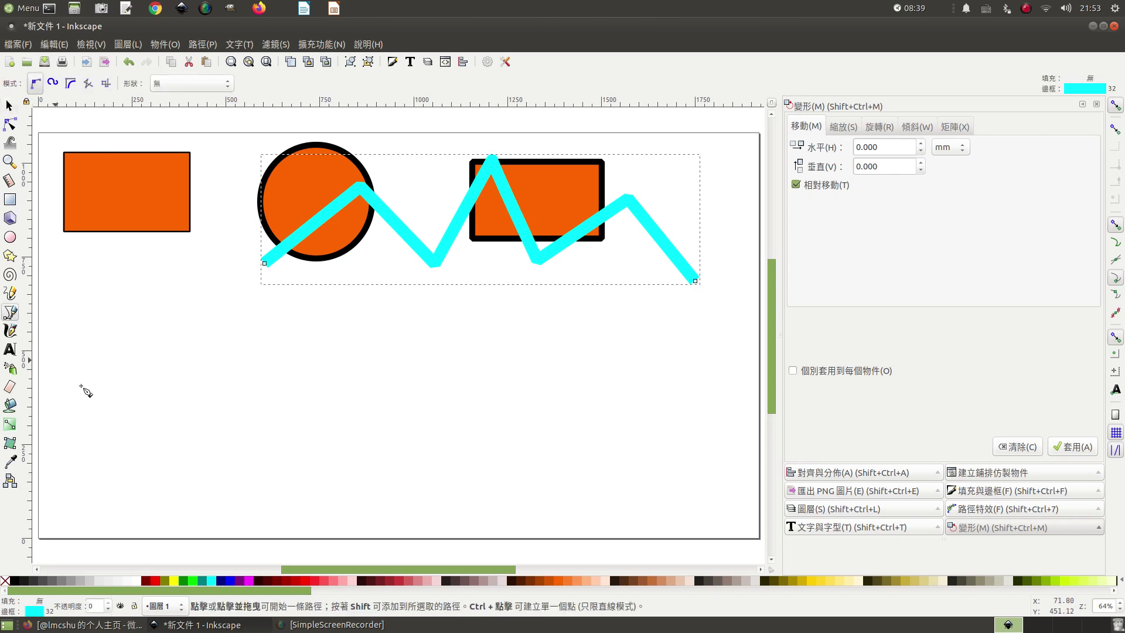
left_click(115, 465)
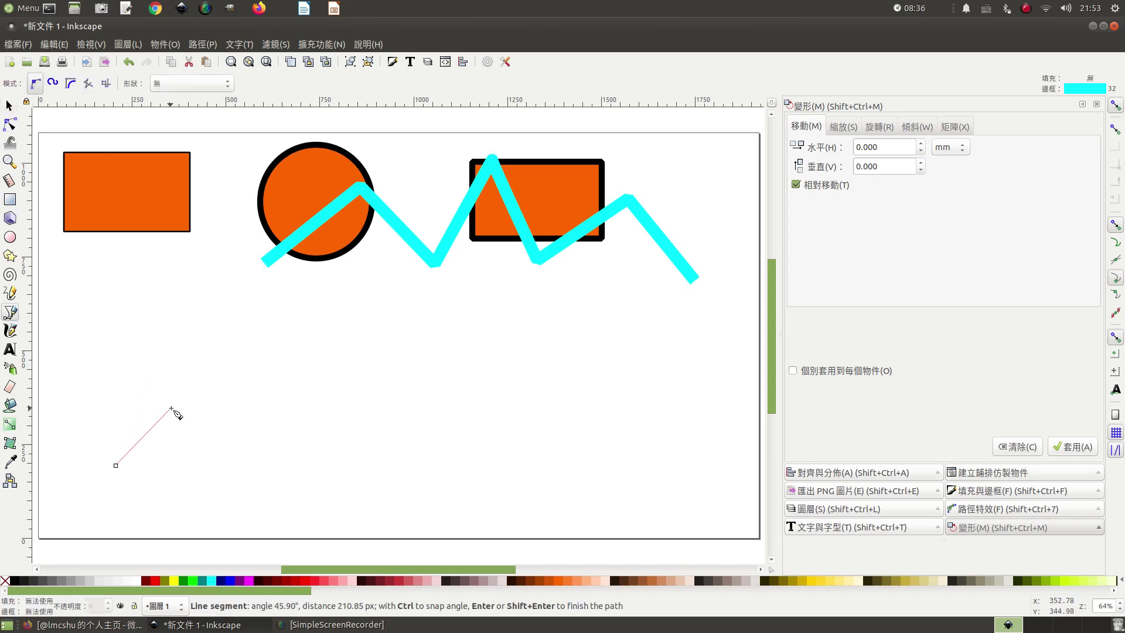
left_click(174, 384)
left_click(209, 521)
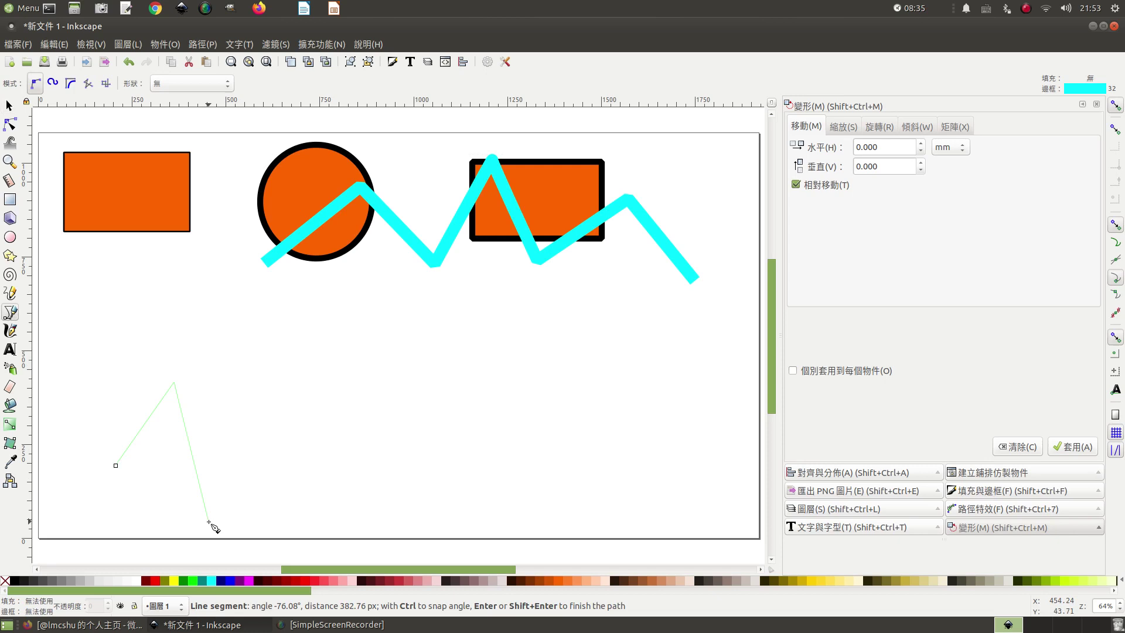
left_click(274, 341)
left_click(276, 437)
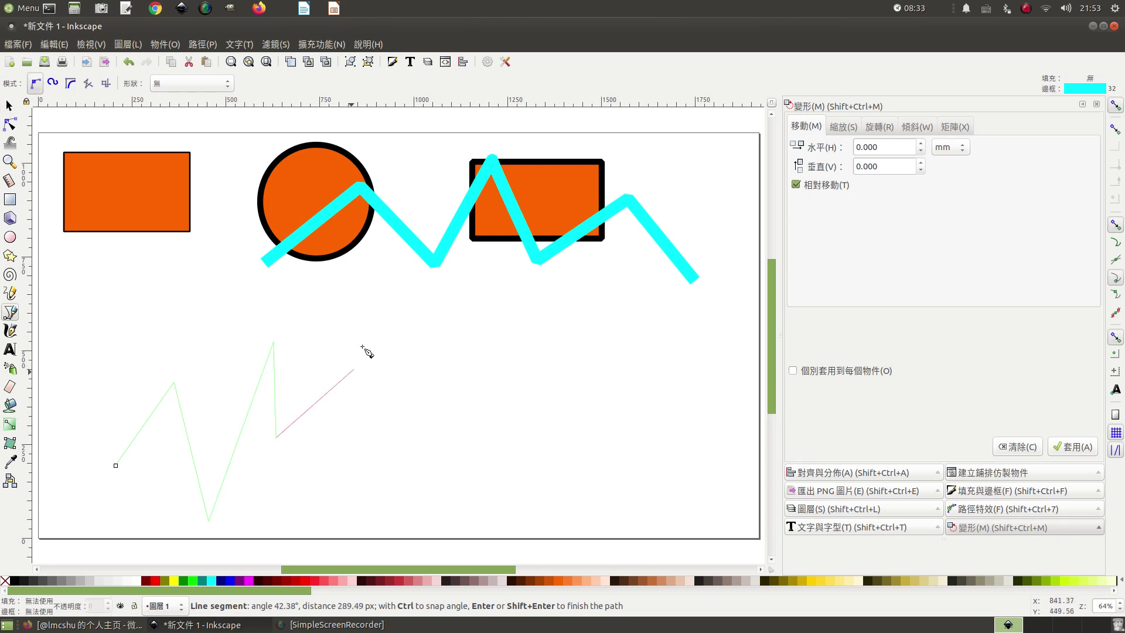
left_click(388, 315)
left_click(301, 522)
left_click(425, 416)
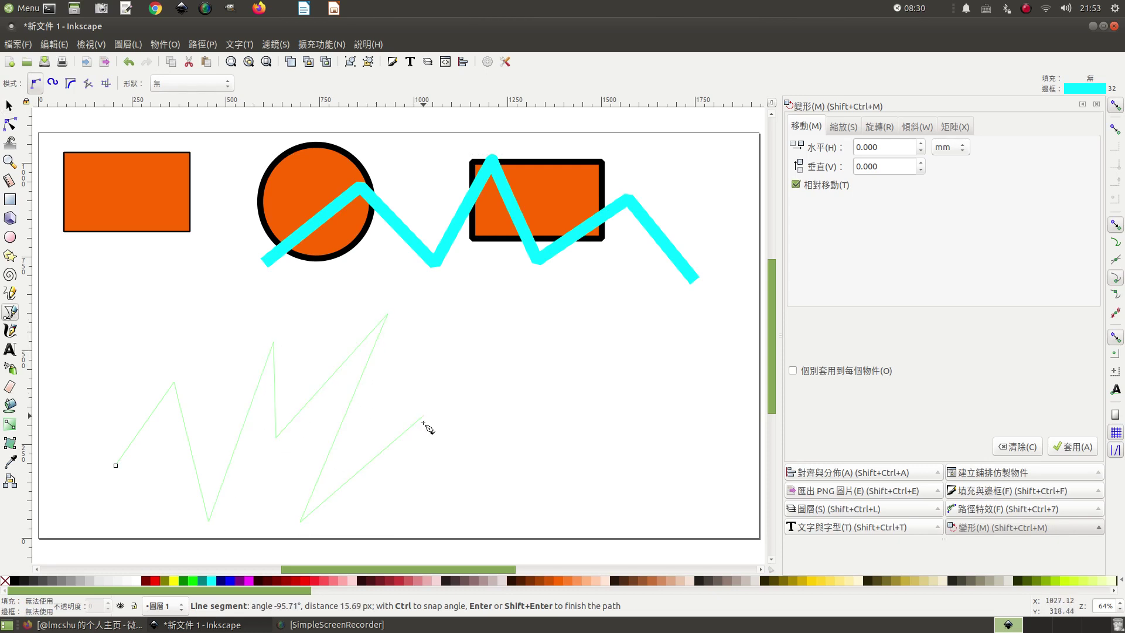
left_click(426, 491)
left_click(533, 303)
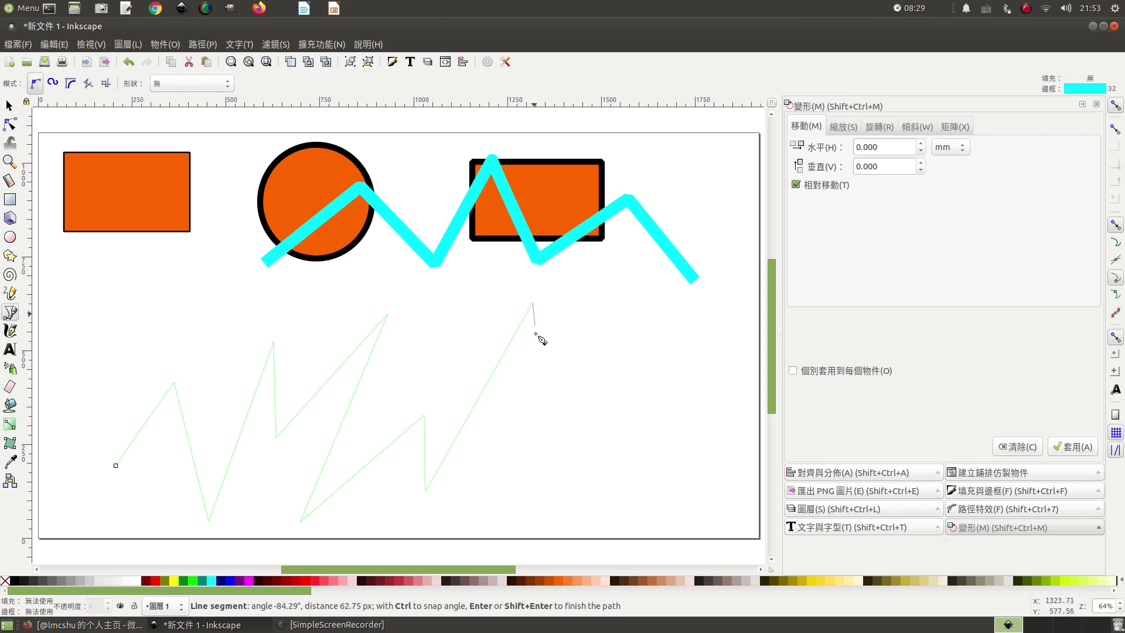
left_click(552, 391)
left_click(592, 370)
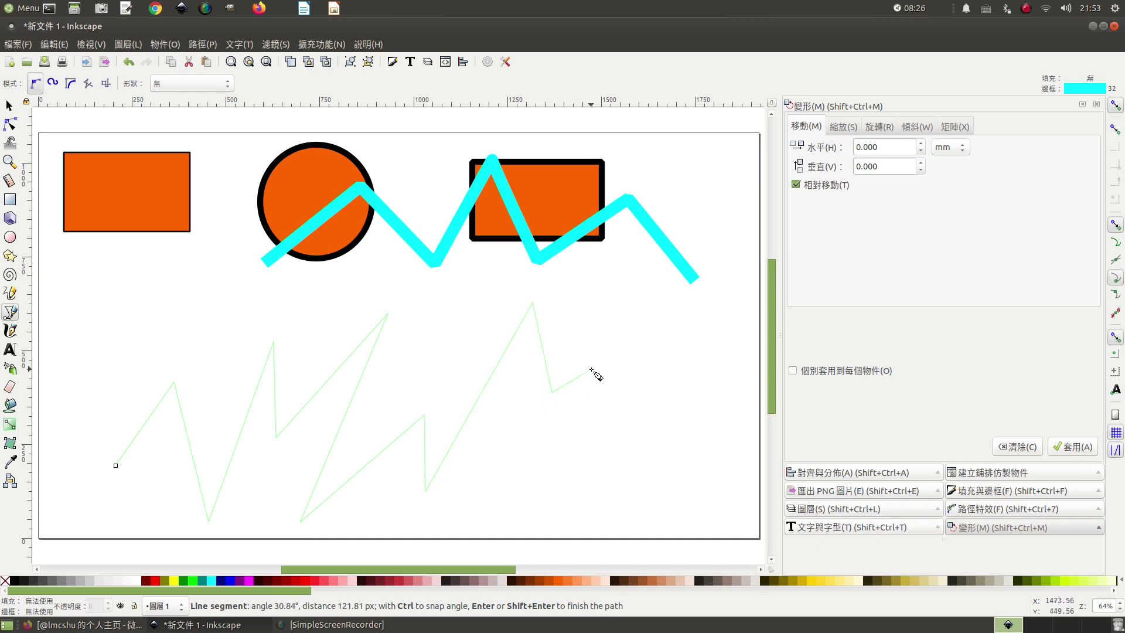
key("Return")
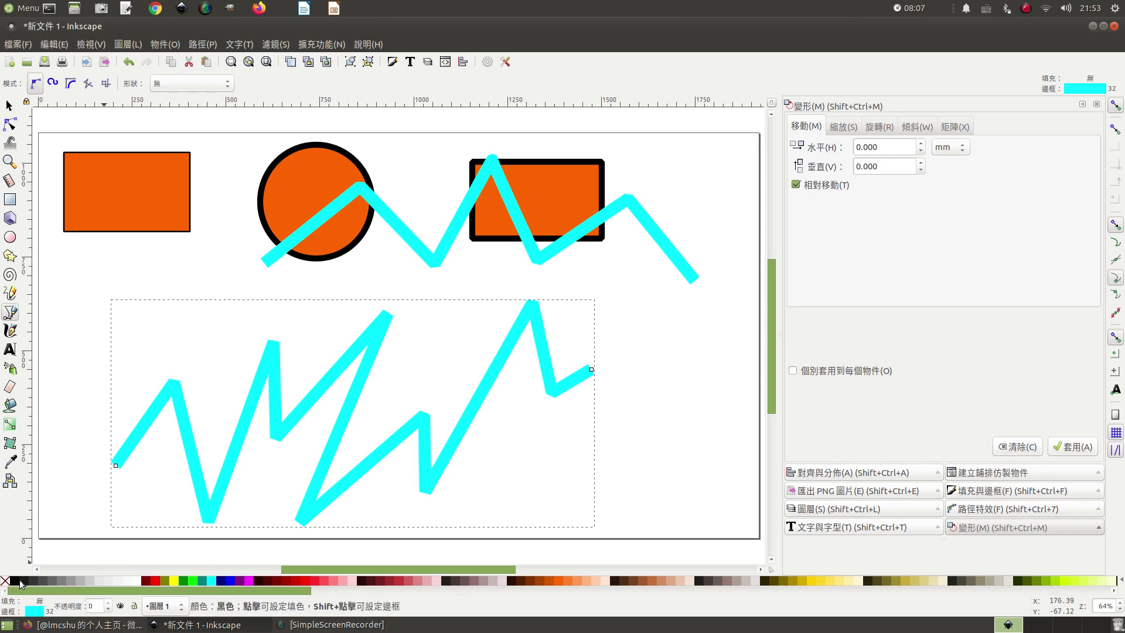
Fill the second zigzag yellow and move it up over the top row of orange shapes
left_click(174, 583)
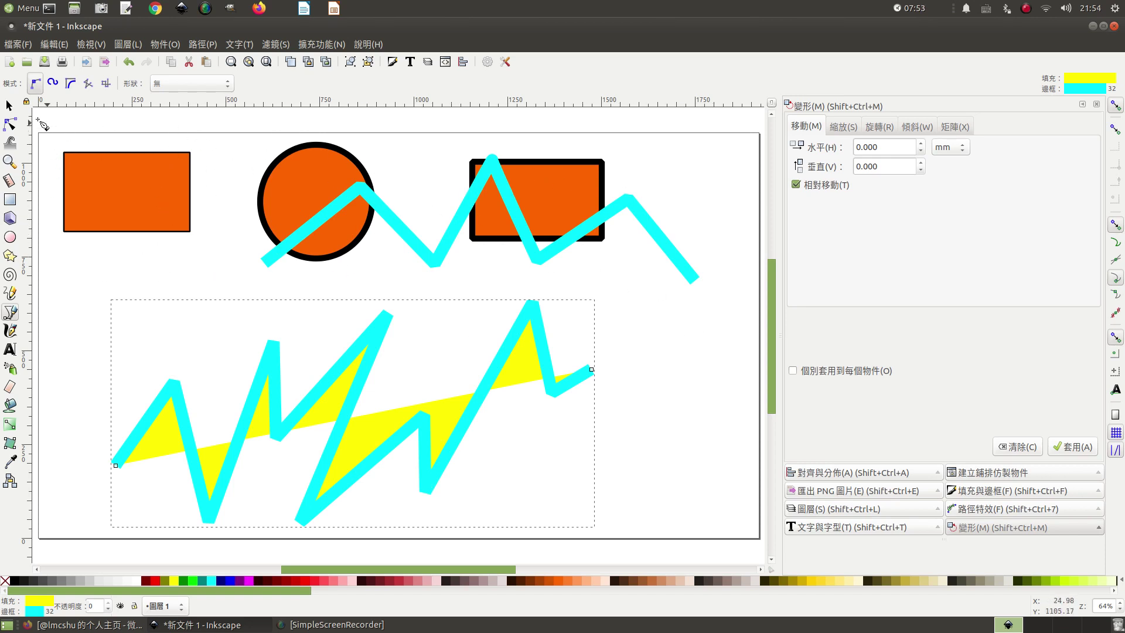
left_click(9, 105)
mouse_move(372, 350)
left_mouse_down()
mouse_move(330, 135)
mouse_move(314, 134)
left_mouse_up()
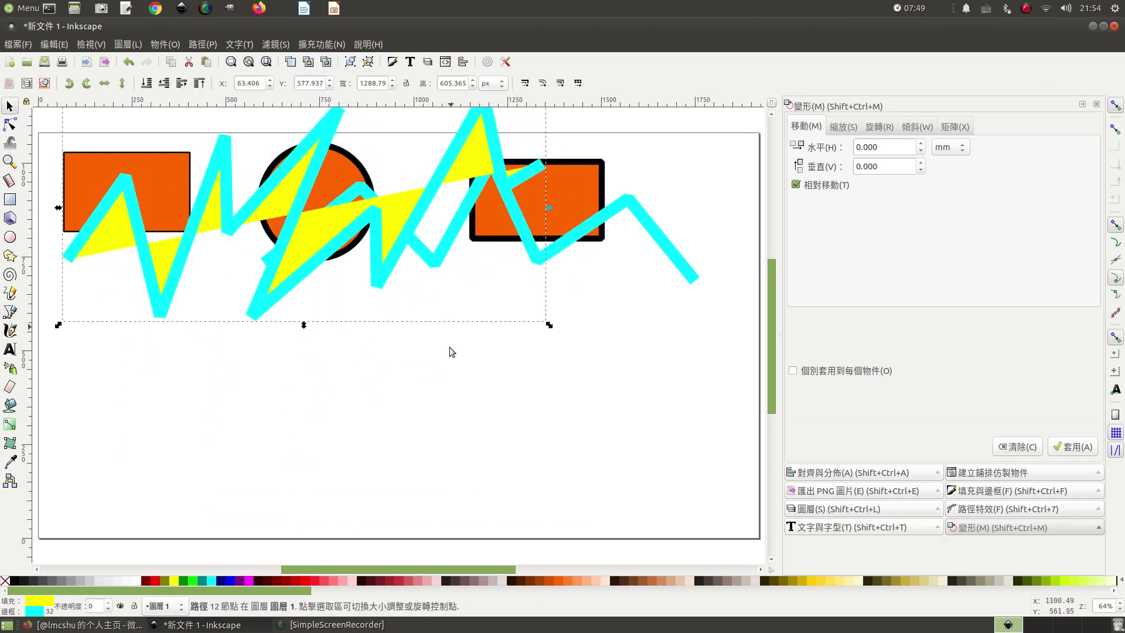
left_click(10, 312)
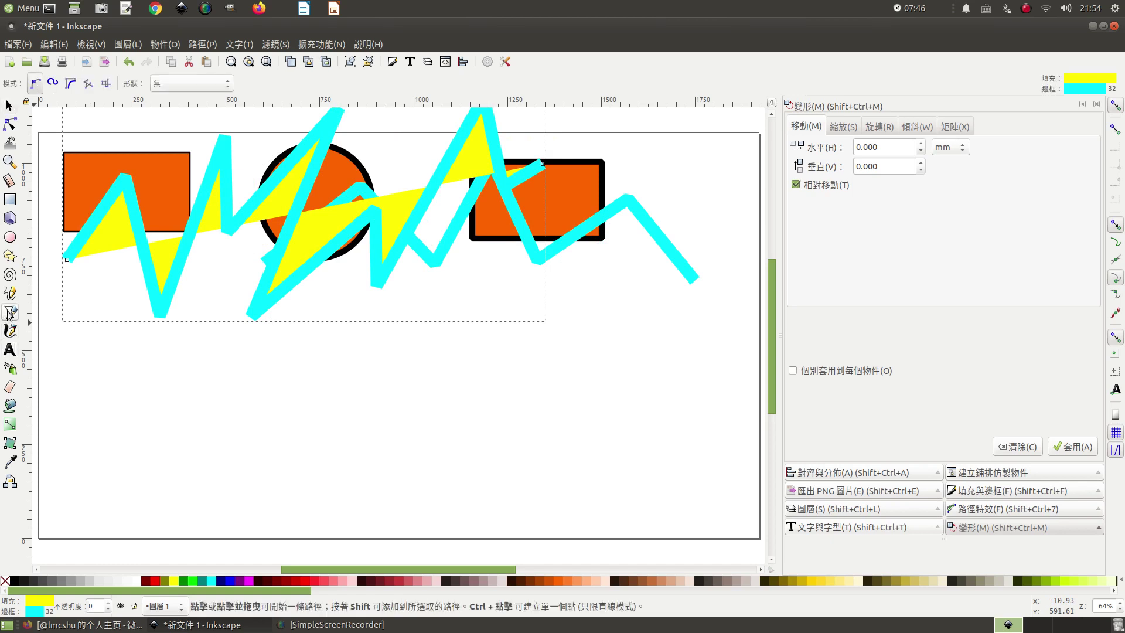
Draw a closed ten-corner polygon on the empty lower canvas
left_click(188, 431)
left_click(240, 368)
left_click(357, 403)
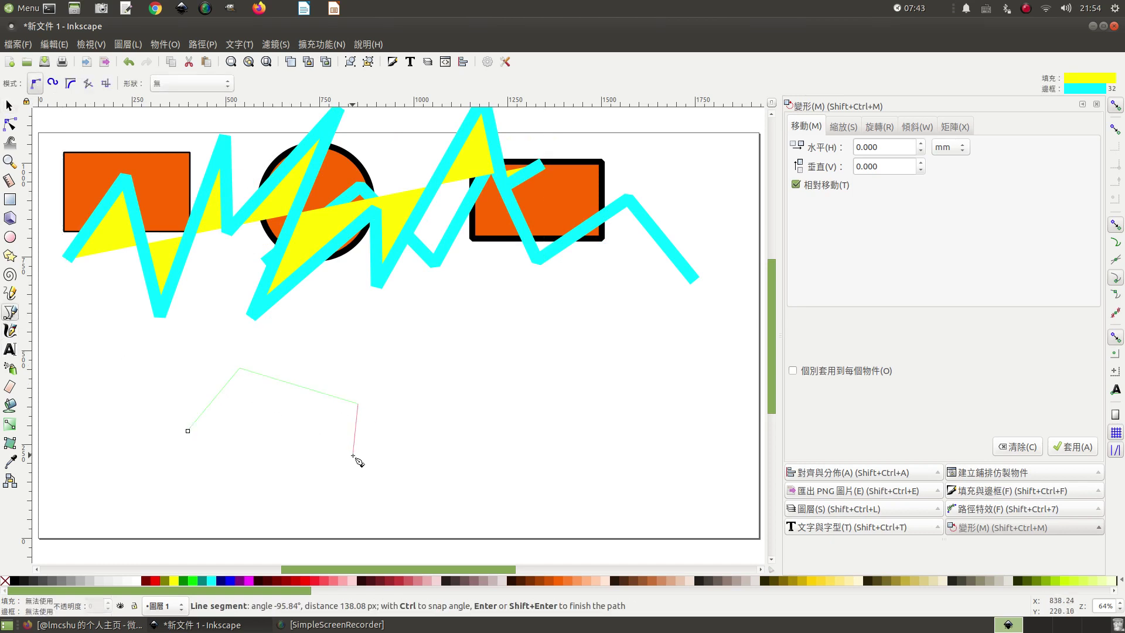
left_click(353, 455)
left_click(409, 457)
left_click(409, 514)
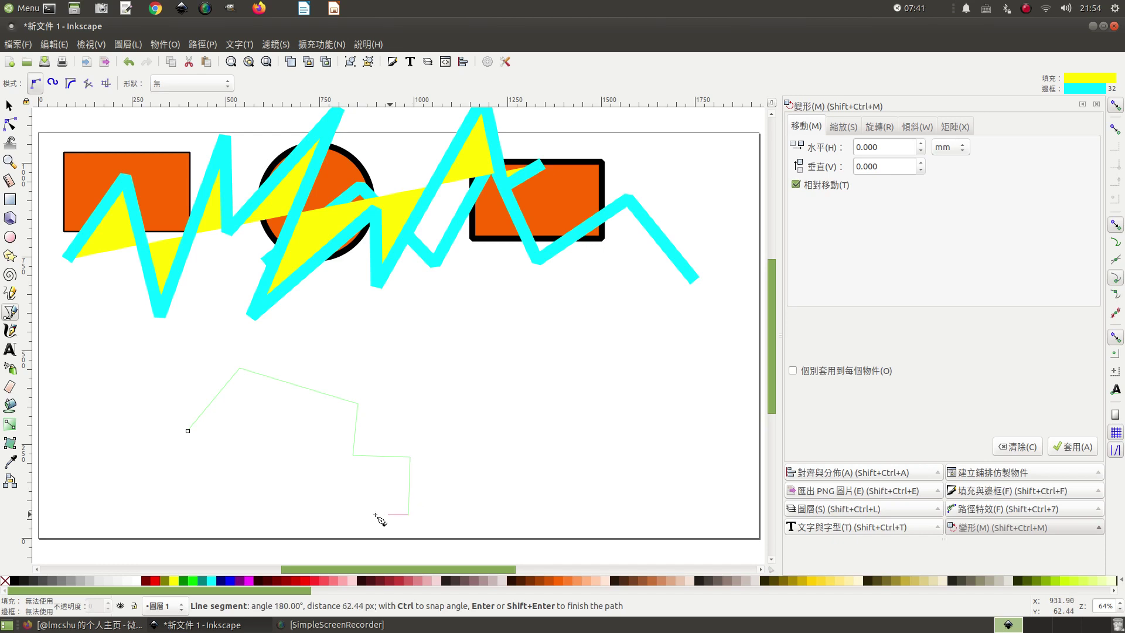
left_click(285, 510)
left_click(280, 463)
left_click(212, 499)
left_click(134, 471)
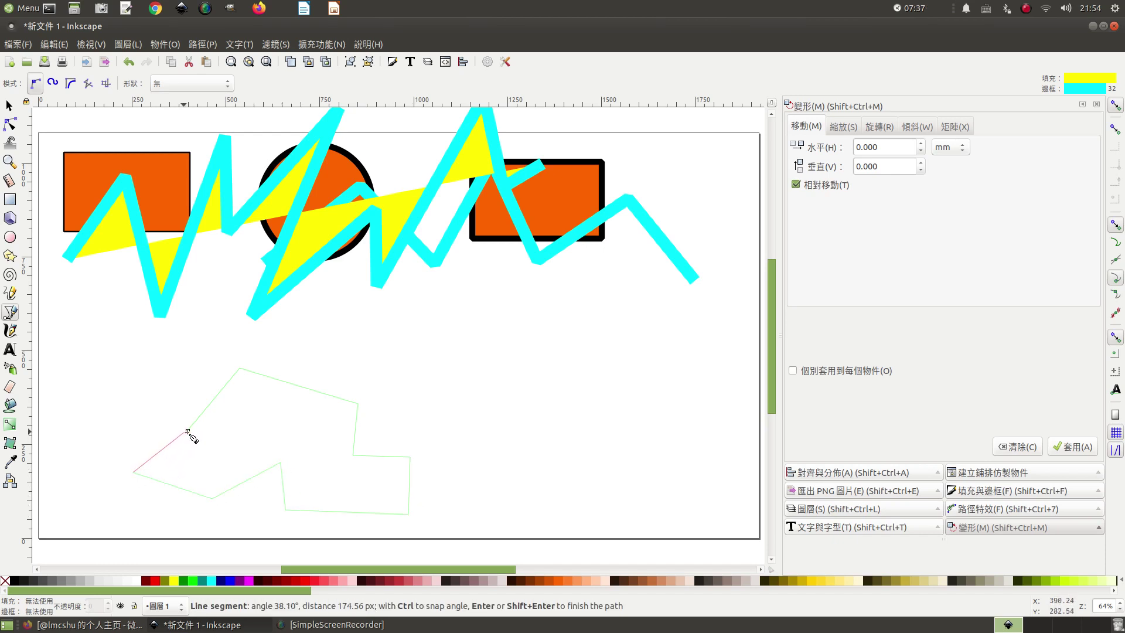
left_click(187, 432)
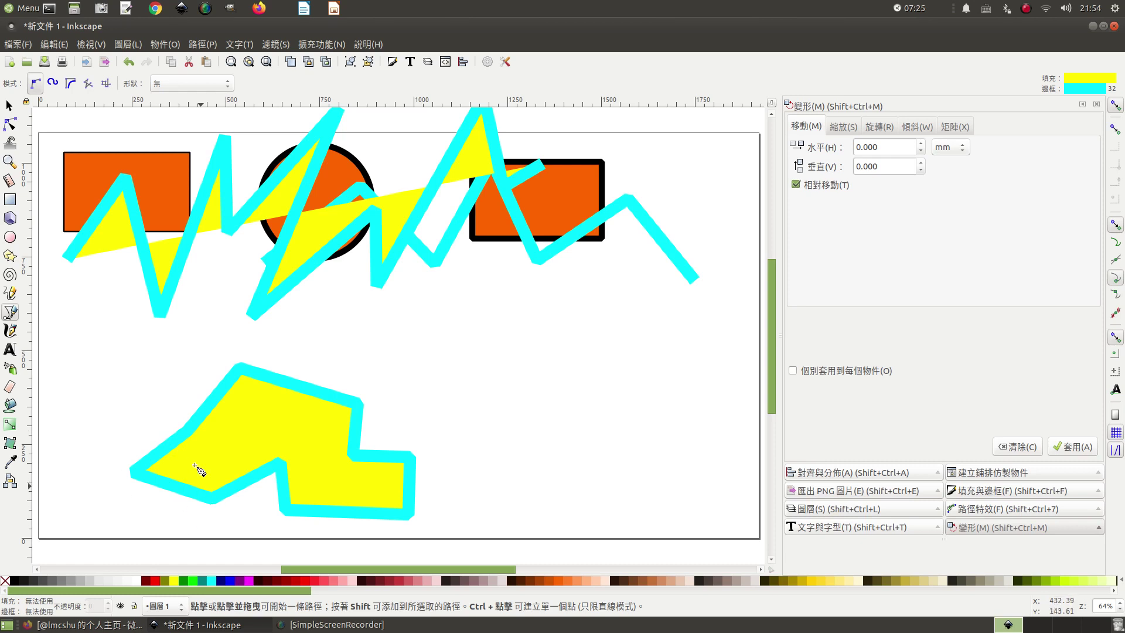
Move the new yellow, cyan-outlined polygon over the right orange rectangle
left_click(10, 106)
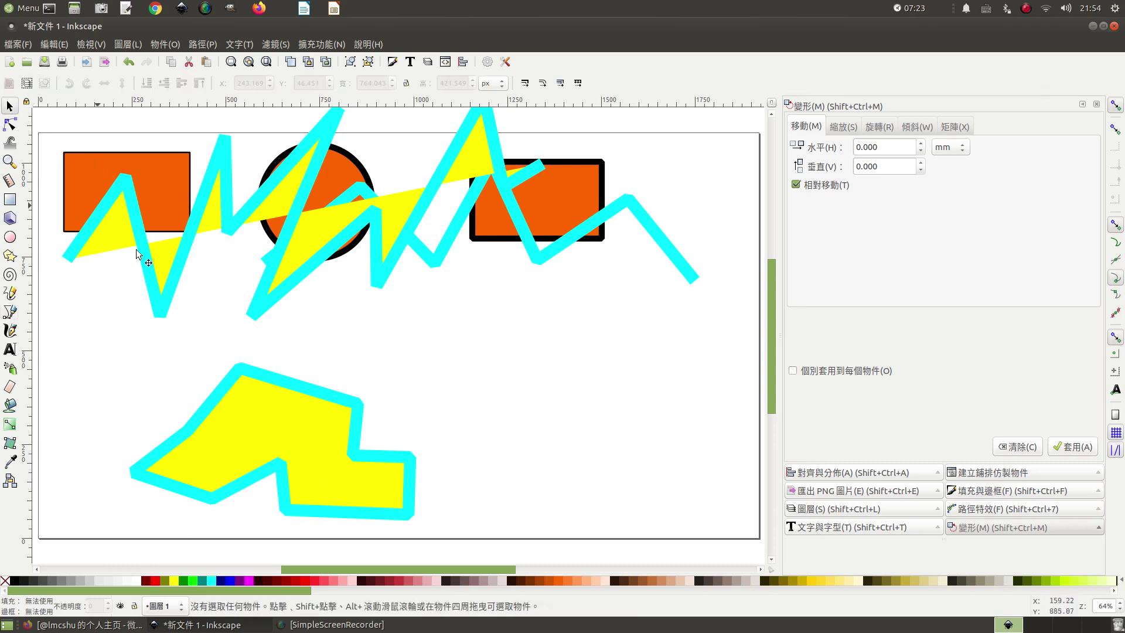
left_click_drag(332, 411, 574, 227)
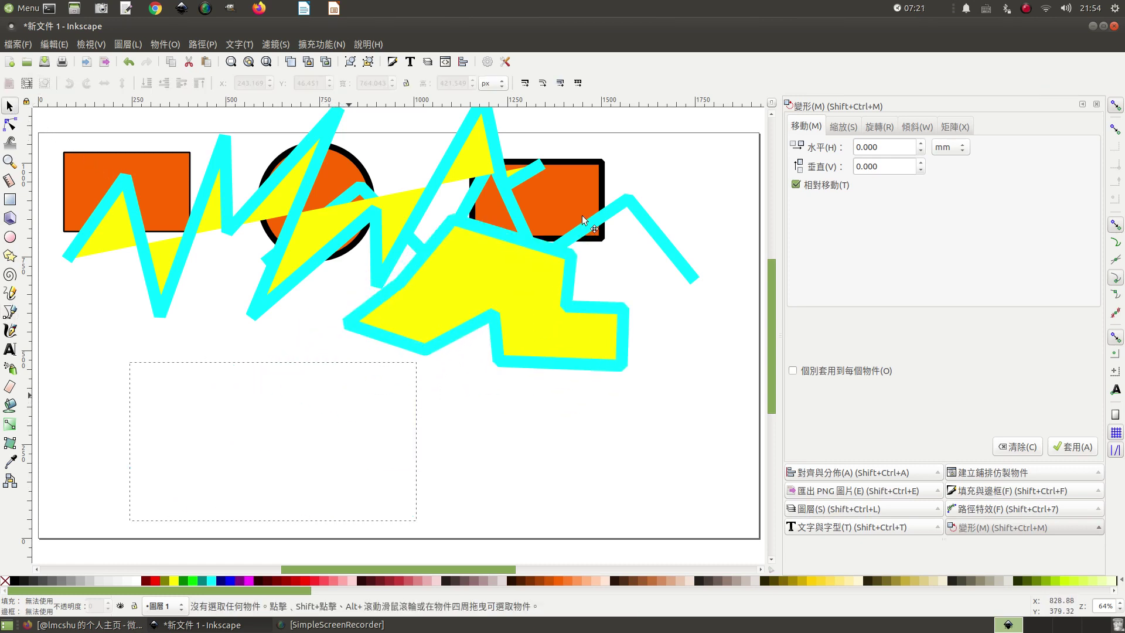
left_click(10, 313)
left_click(99, 506)
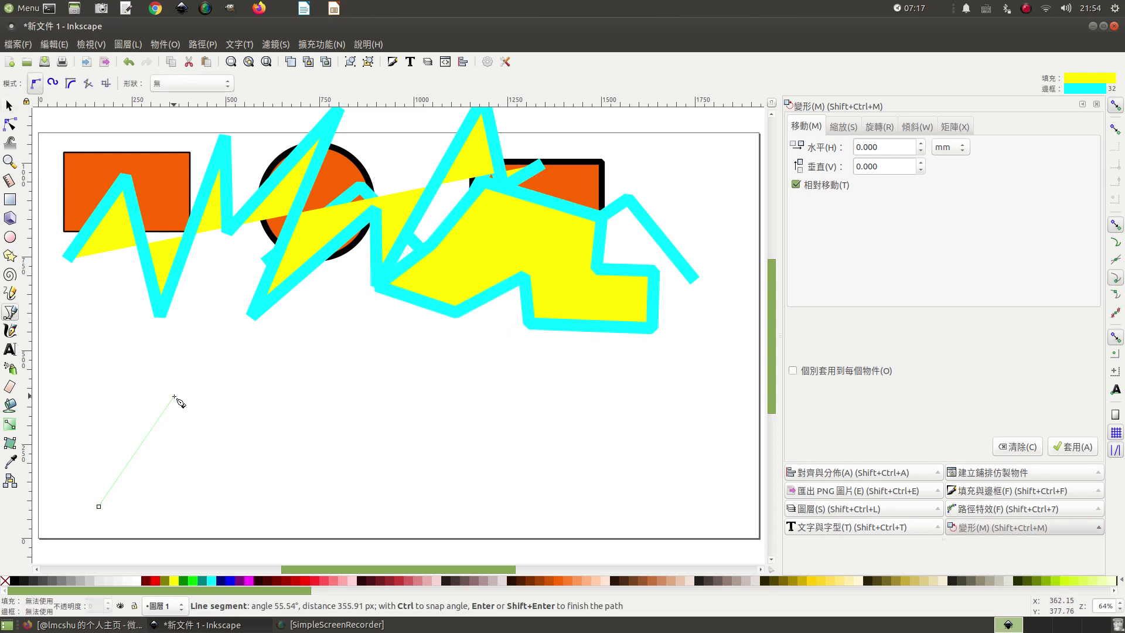
Finish a small zigzag in the lower left, then drag the large yellow polygon to the top-left
left_click(174, 397)
left_click(172, 470)
left_click(277, 398)
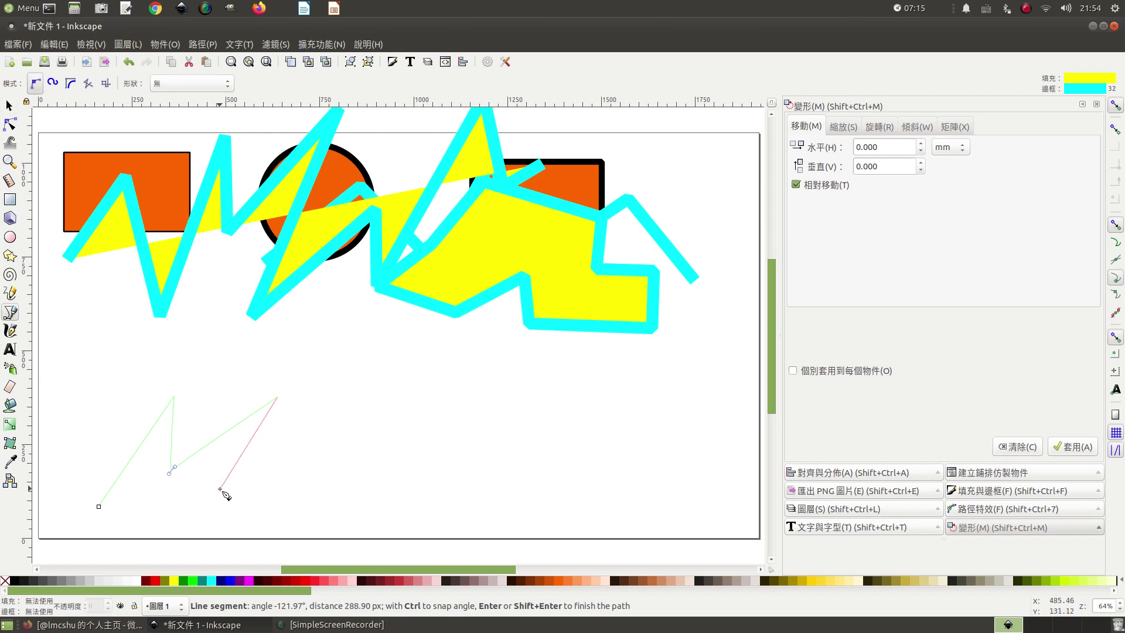
left_click(211, 509)
left_click(294, 456)
key("Return")
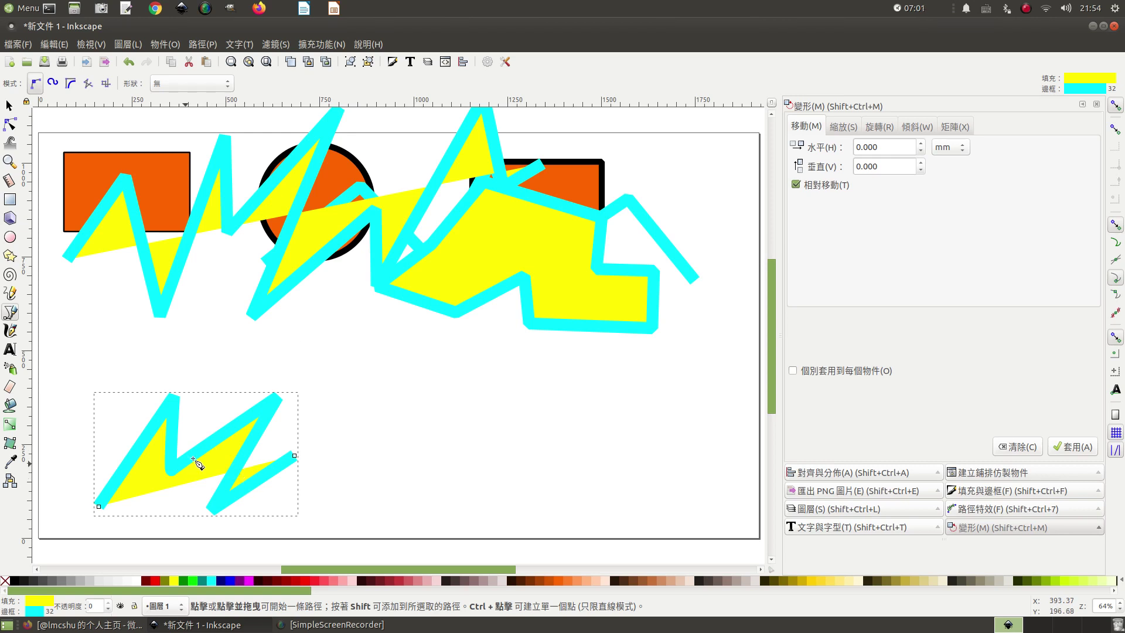
left_click(17, 106)
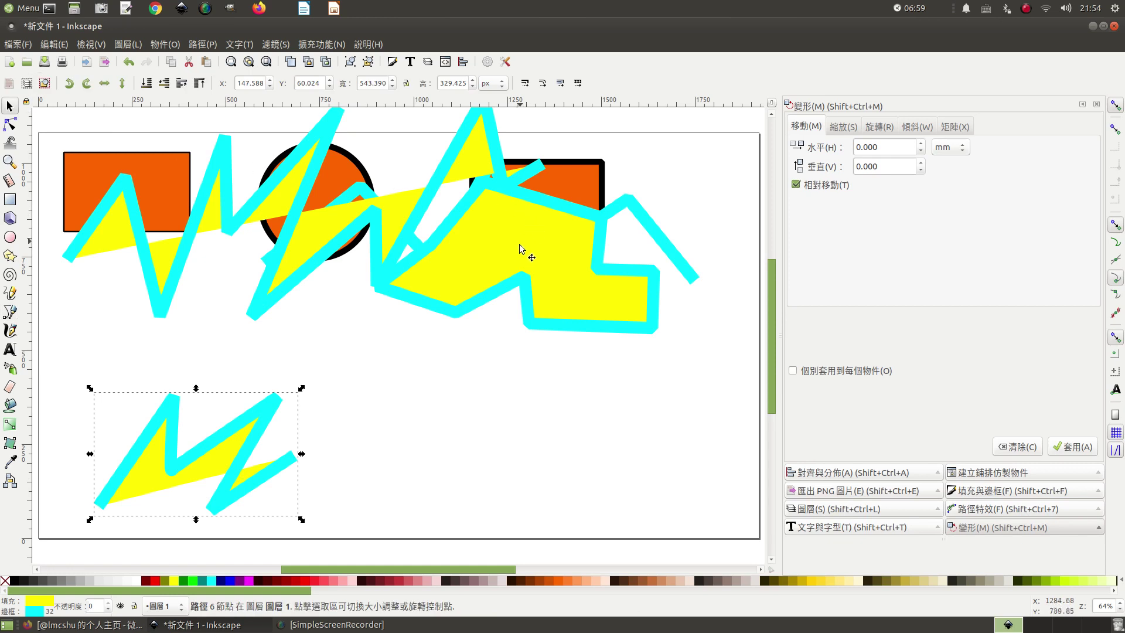
mouse_move(518, 246)
left_mouse_down()
mouse_move(155, 168)
mouse_move(179, 188)
left_mouse_up()
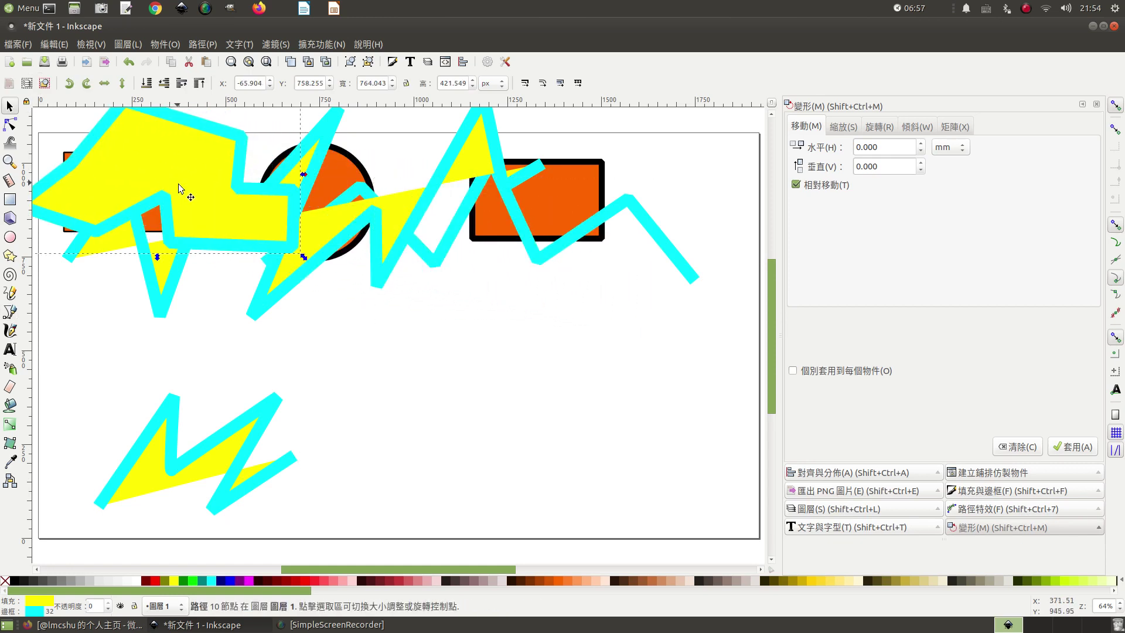
Draw a yellow rectangle mid-page and a yellow circle to its right
left_click(10, 199)
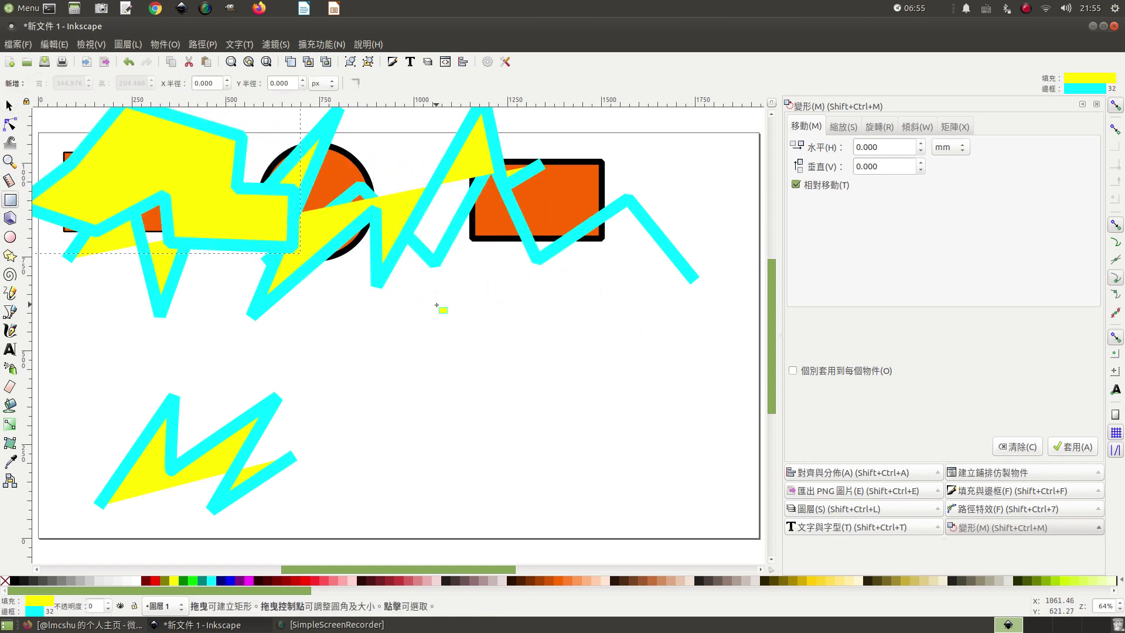
mouse_move(434, 302)
left_mouse_down()
mouse_move(457, 396)
mouse_move(580, 395)
left_mouse_up()
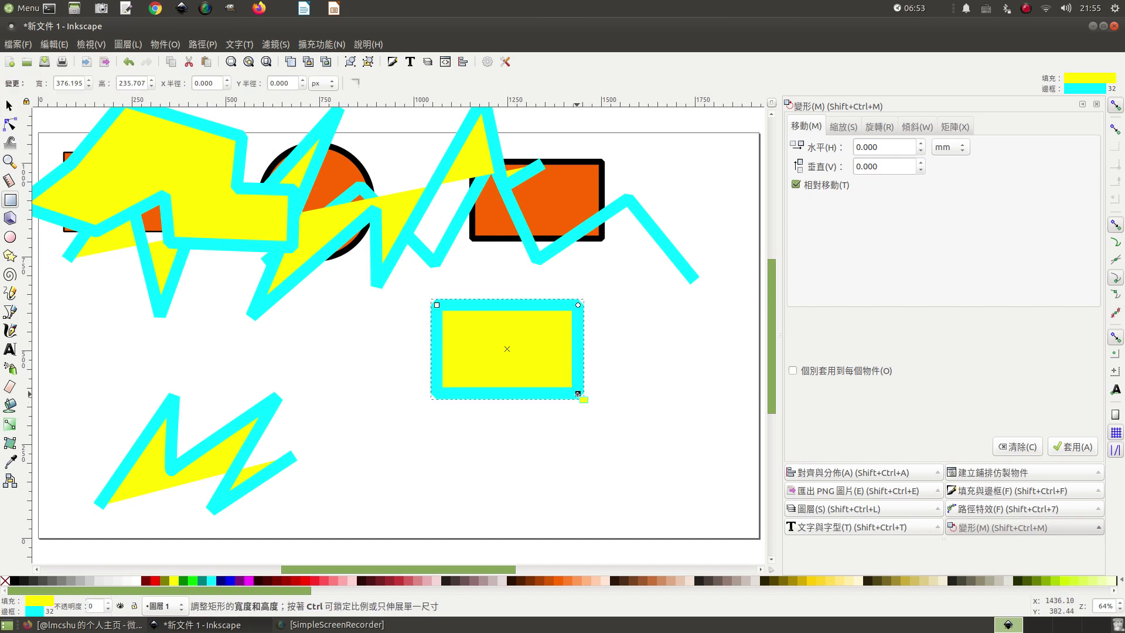
left_click(11, 238)
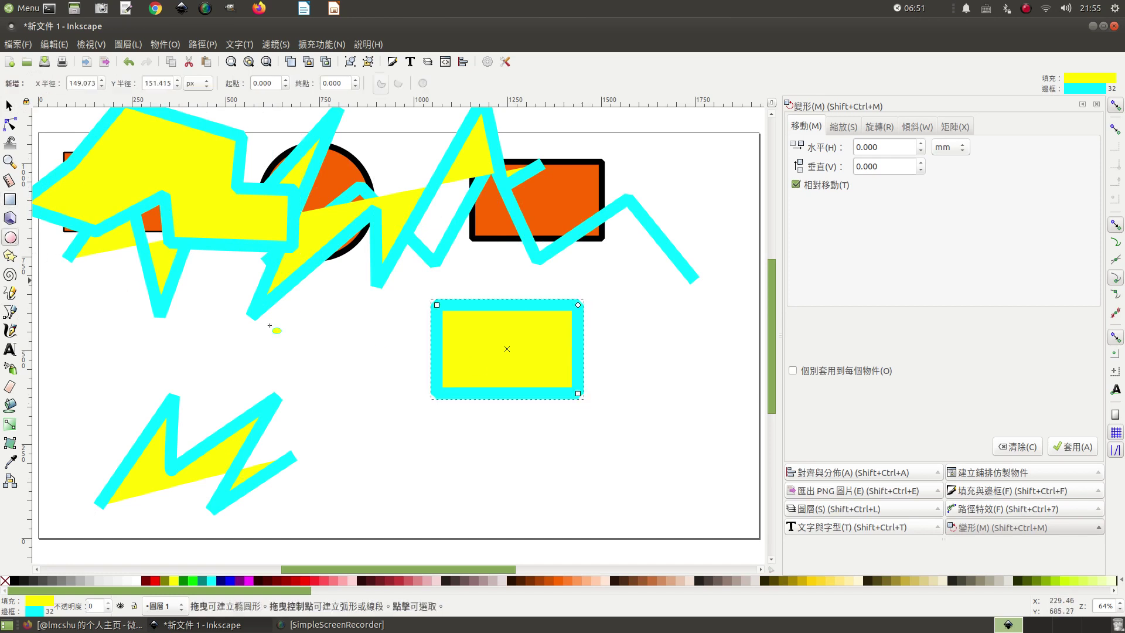
left_click_drag(600, 369, 696, 462)
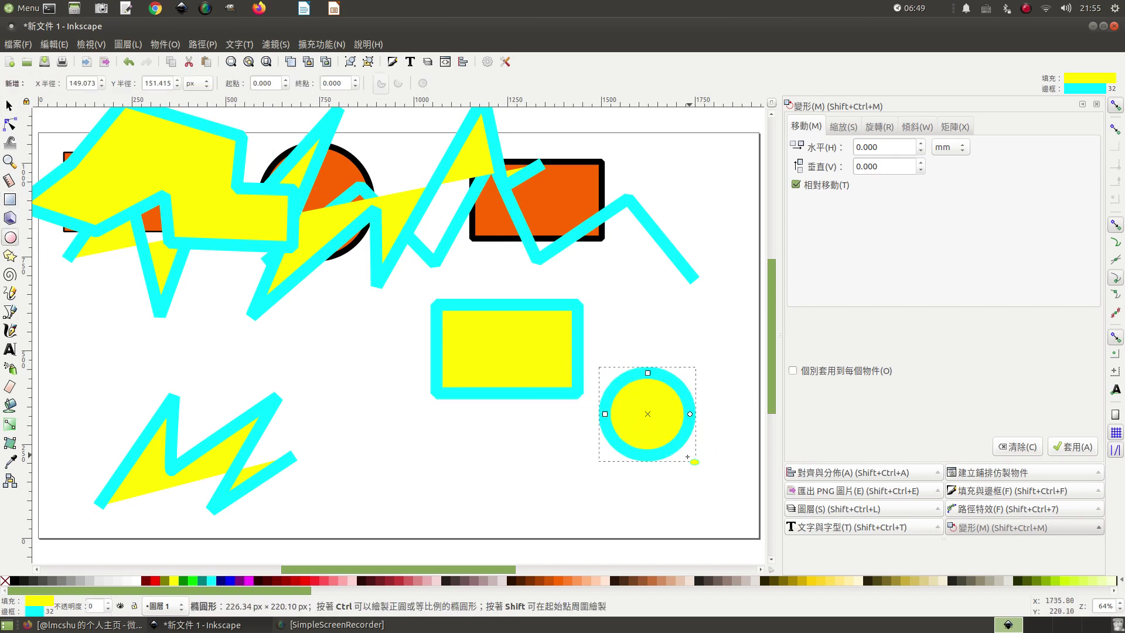
Move the circle over the rectangle's lower-right corner and select both shapes
left_click(9, 105)
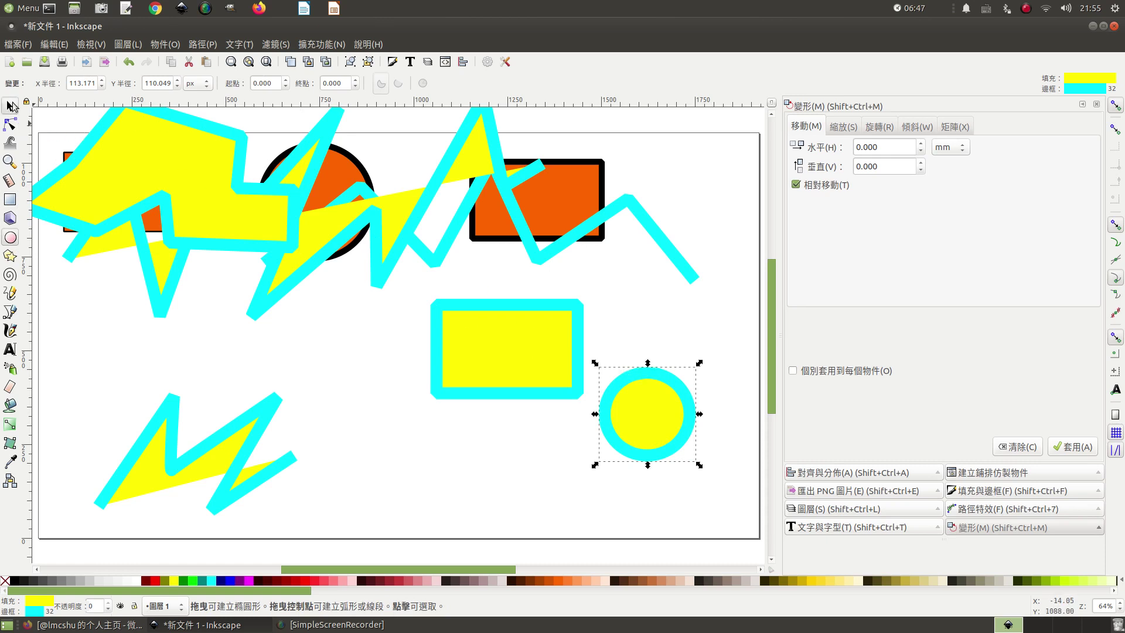
left_click_drag(620, 415, 543, 394)
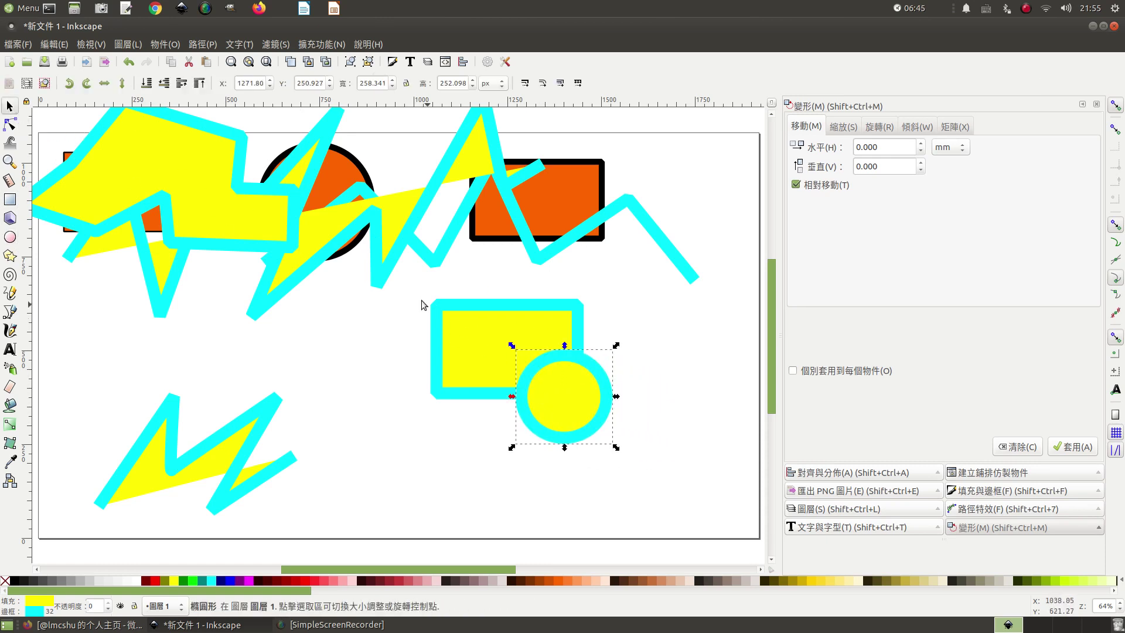
mouse_move(385, 290)
left_mouse_down()
mouse_move(422, 371)
mouse_move(385, 291)
mouse_move(638, 472)
left_mouse_up()
left_click(473, 326)
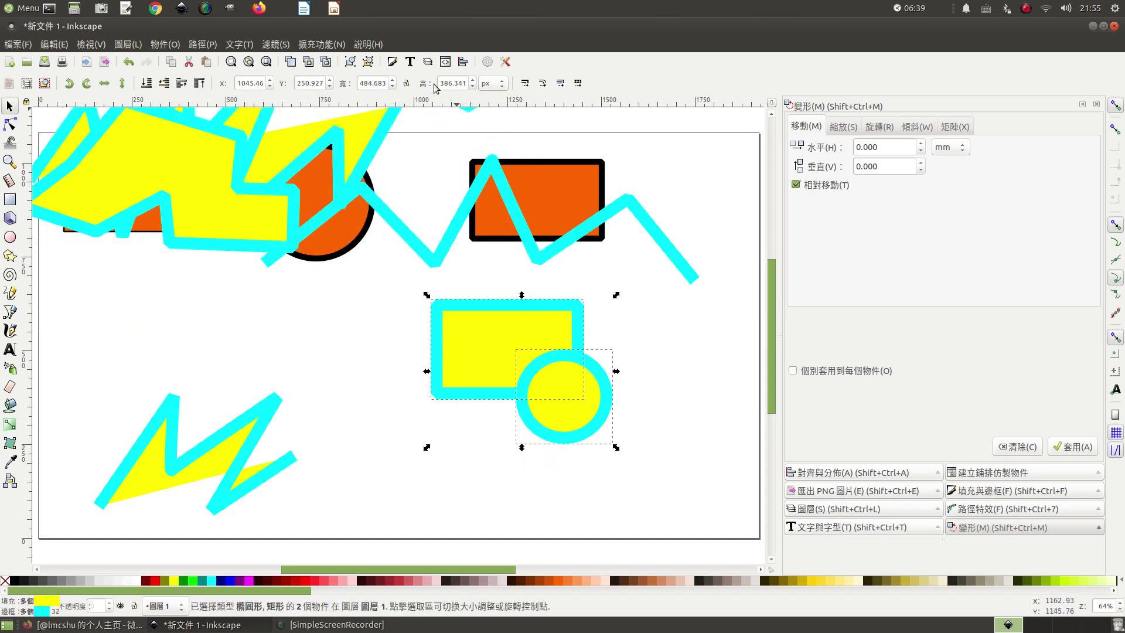
Union the rectangle and circle, then drag the merged shape up over the orange rectangle
left_click(201, 45)
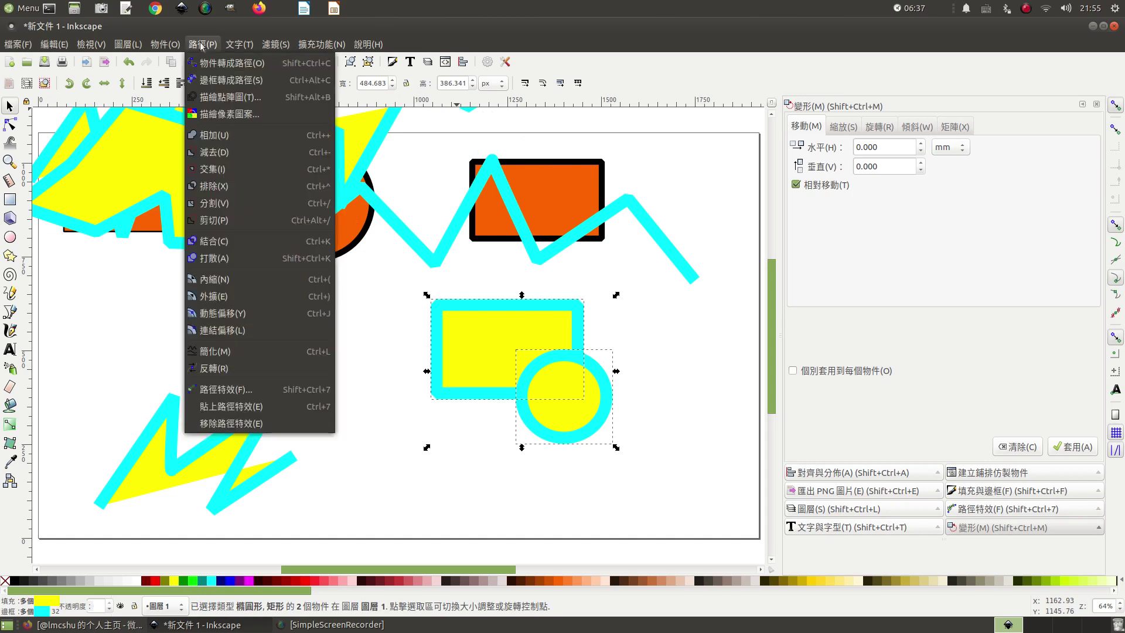
left_click(208, 138)
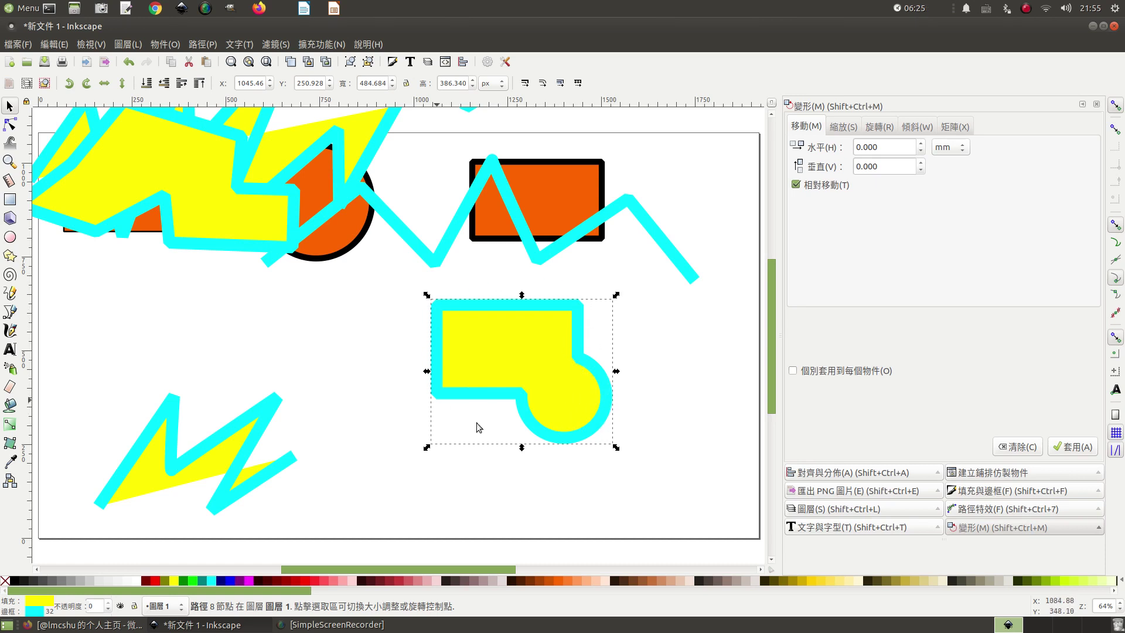
left_click_drag(573, 382, 679, 189)
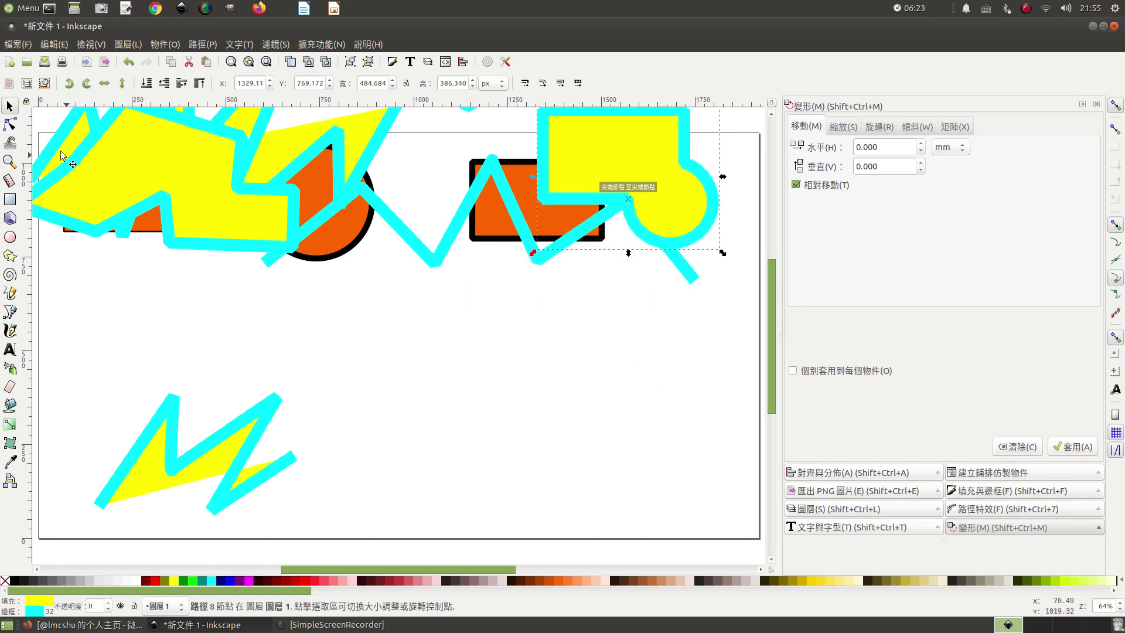
Draw a large yellow rectangle mid-page and reset the small zigzag's fill to yellow
left_click(9, 200)
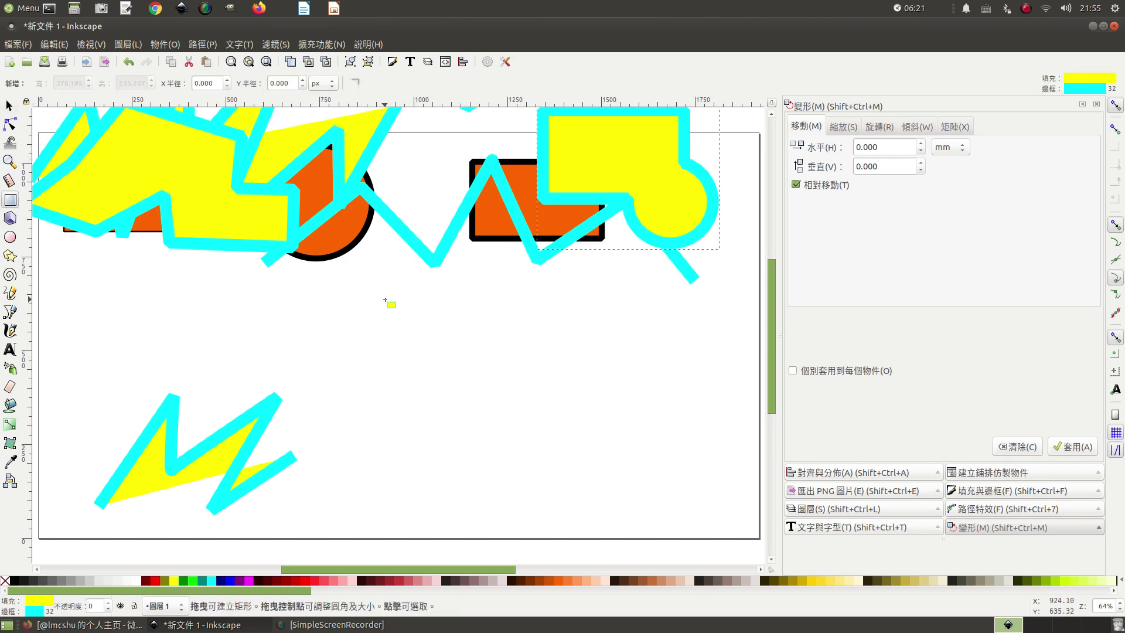
left_click_drag(385, 300, 598, 460)
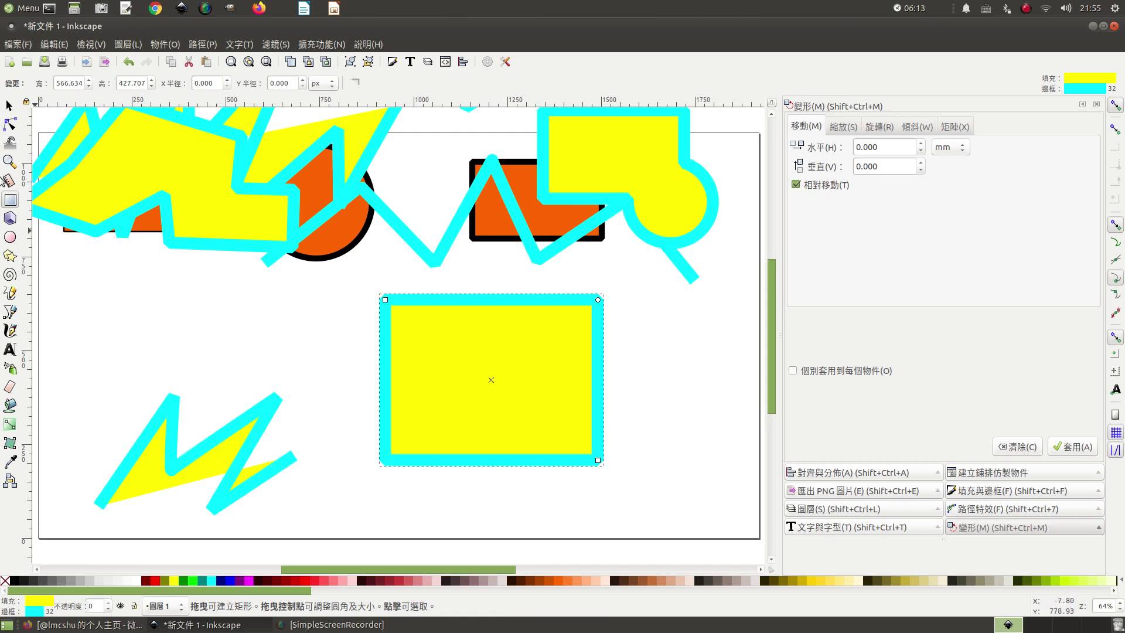
left_click(8, 106)
left_click(264, 436)
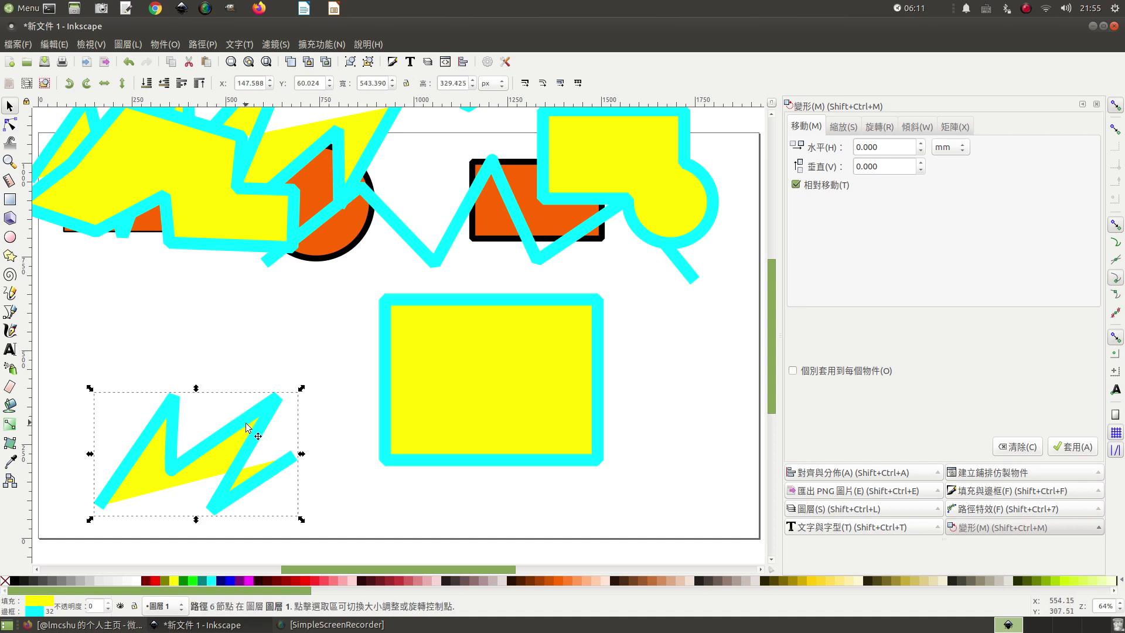
left_click(5, 580)
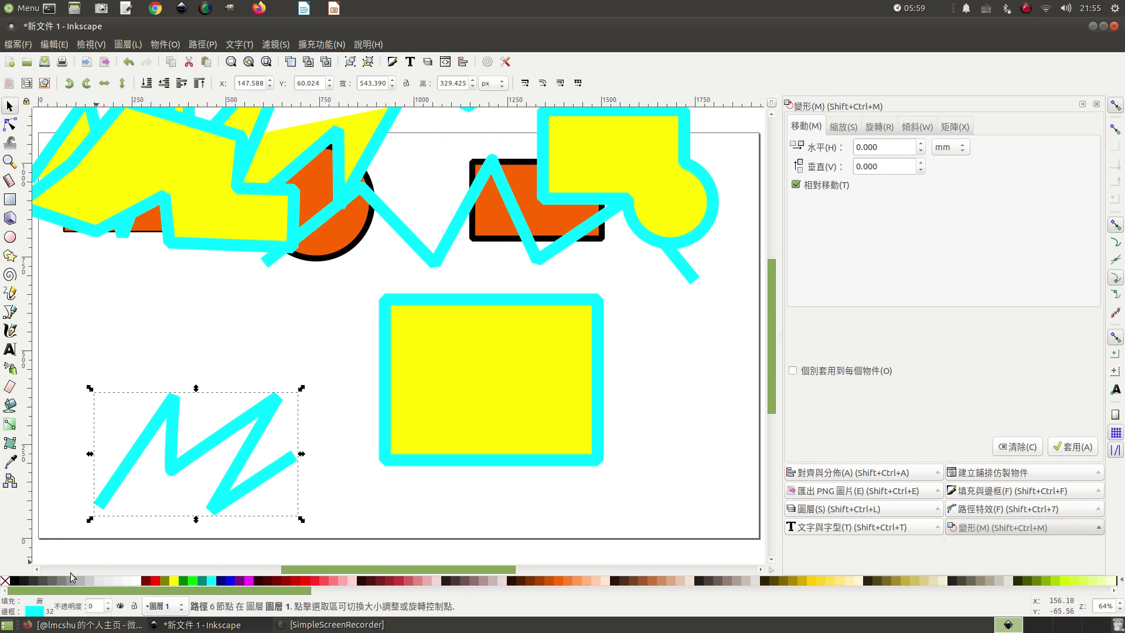
left_click(175, 581)
Fill the zigzag magenta, raise it to the front, and place it inside the rectangle
left_click_drag(231, 501, 522, 497)
left_click(203, 85)
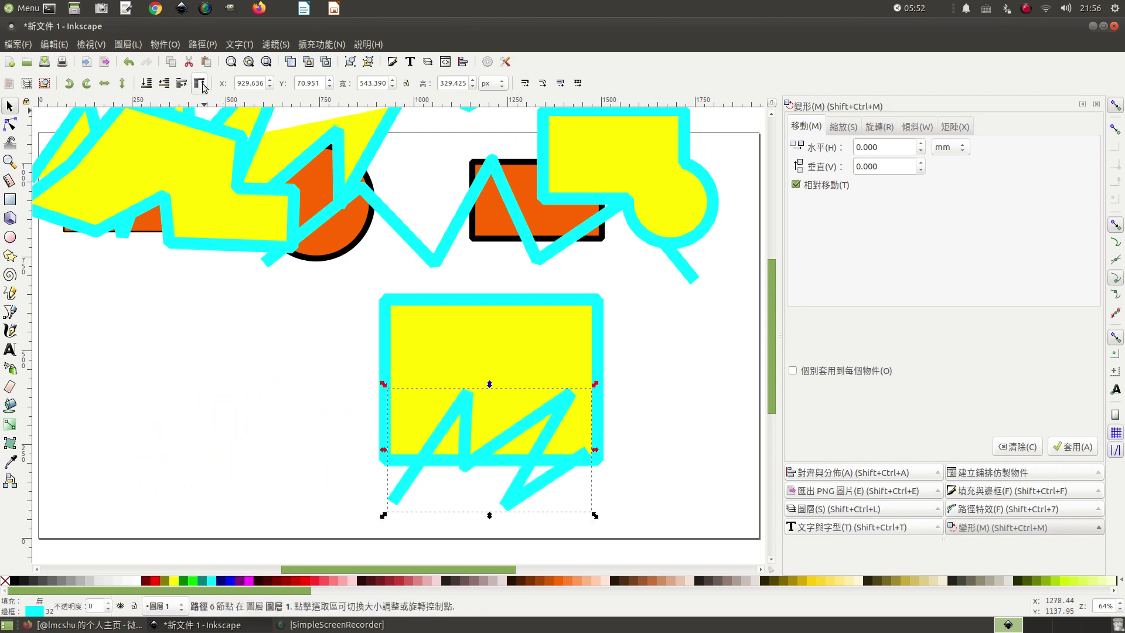
left_click_drag(533, 447, 529, 382)
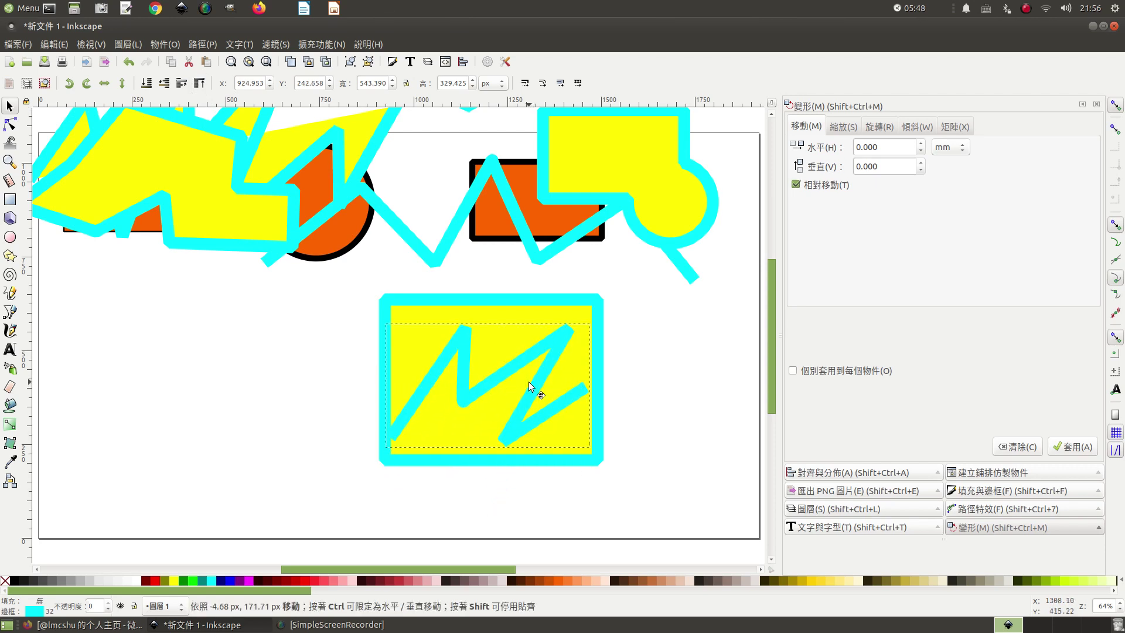
mouse_move(529, 383)
left_mouse_down()
mouse_move(474, 400)
mouse_move(283, 381)
left_mouse_up()
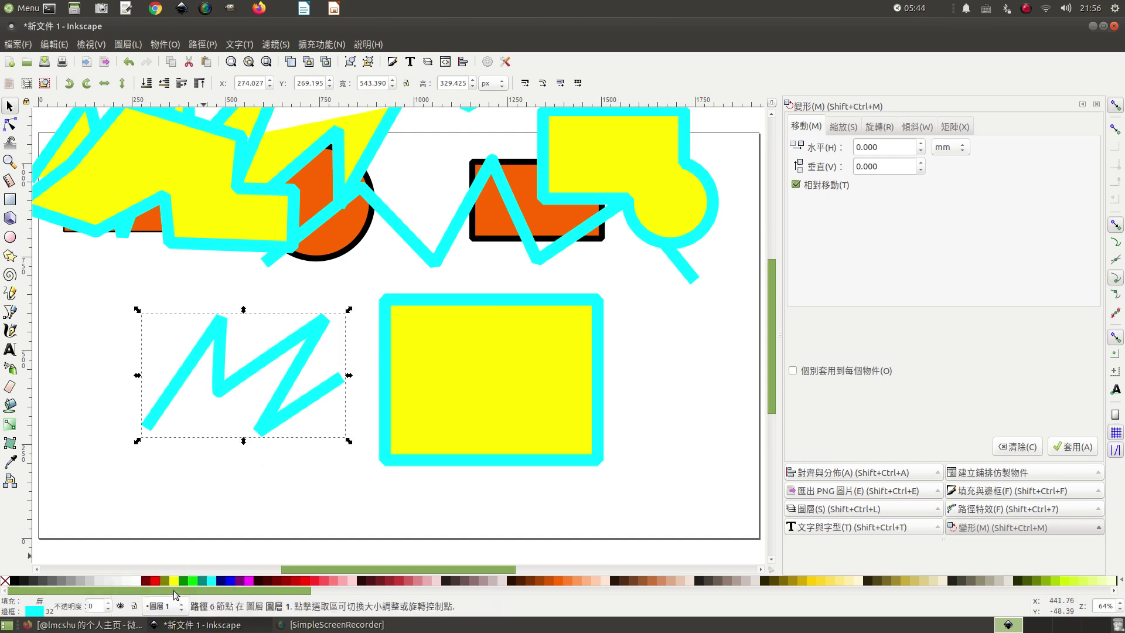
left_click(249, 582)
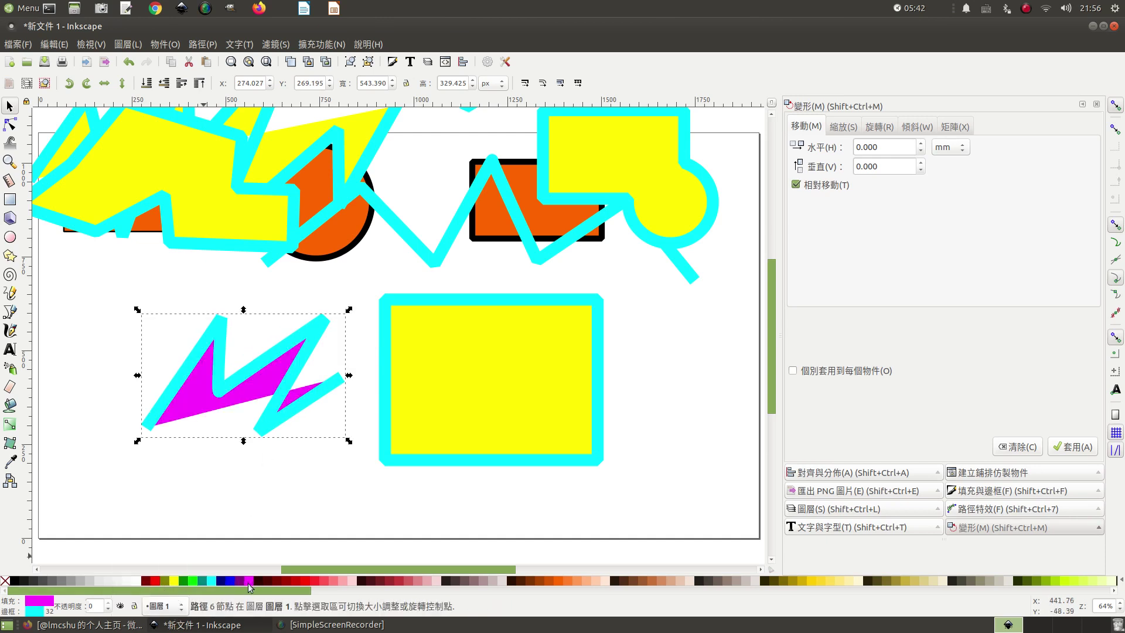
left_click_drag(276, 427, 547, 440)
mouse_move(339, 273)
left_mouse_down()
mouse_move(406, 431)
mouse_move(635, 506)
left_mouse_up()
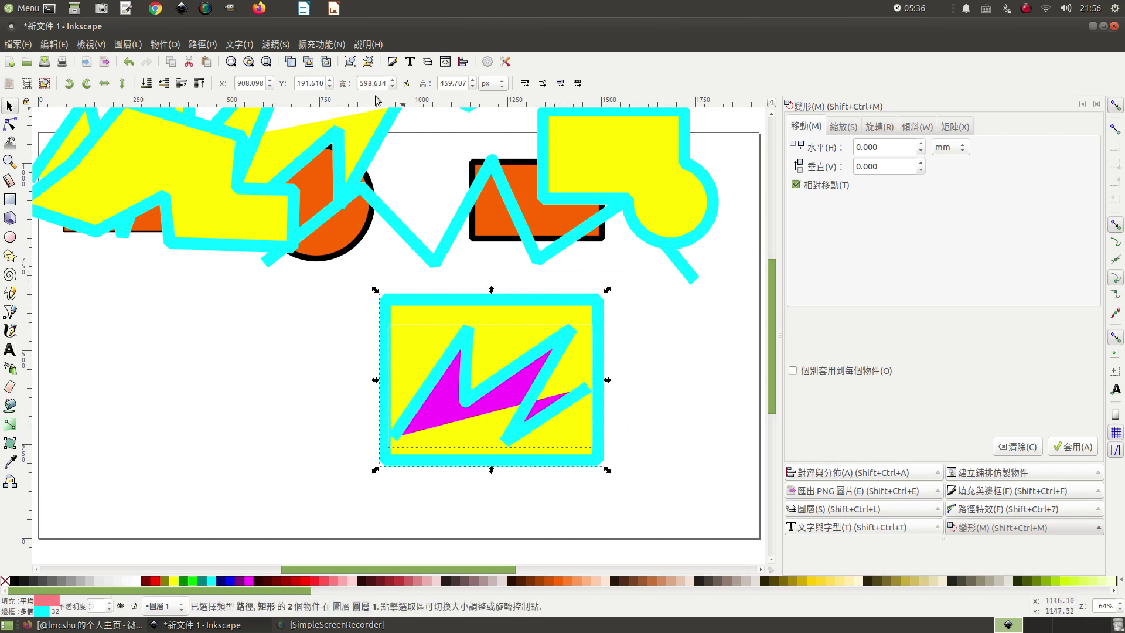
Subtract the zigzag from the yellow rectangle with Path > Difference, then deselect
left_click(204, 45)
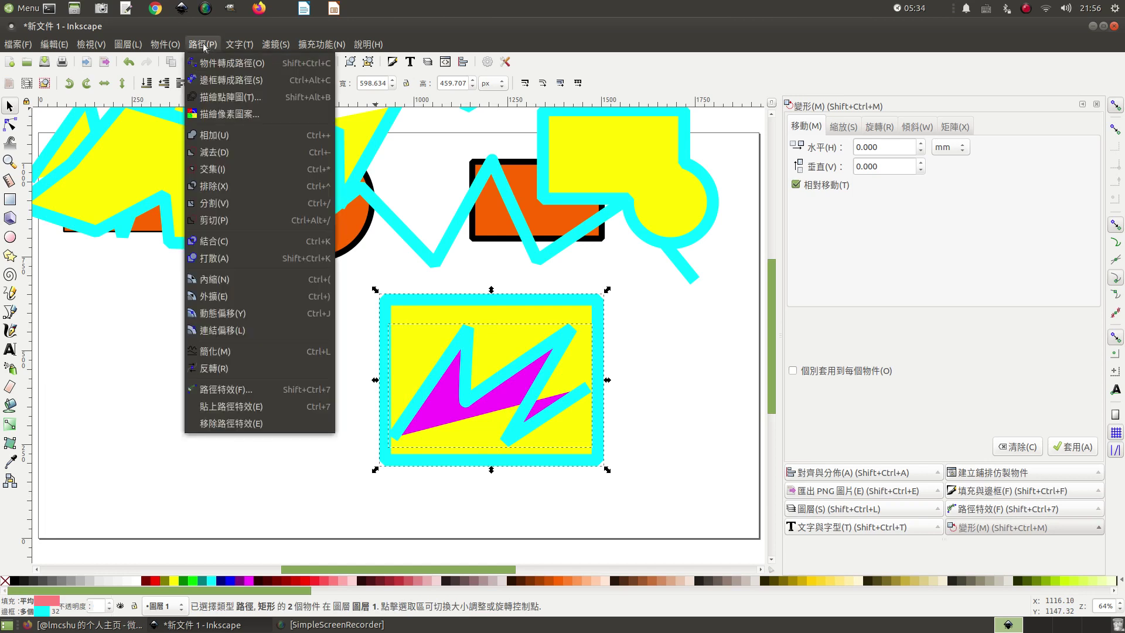
left_click(219, 153)
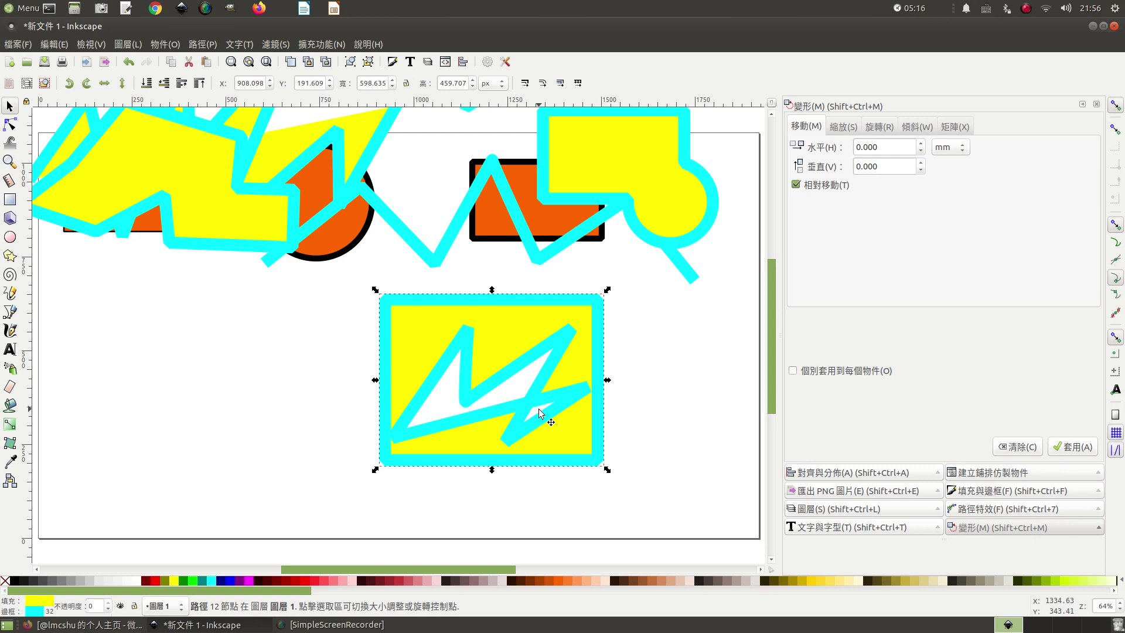
left_click(644, 373)
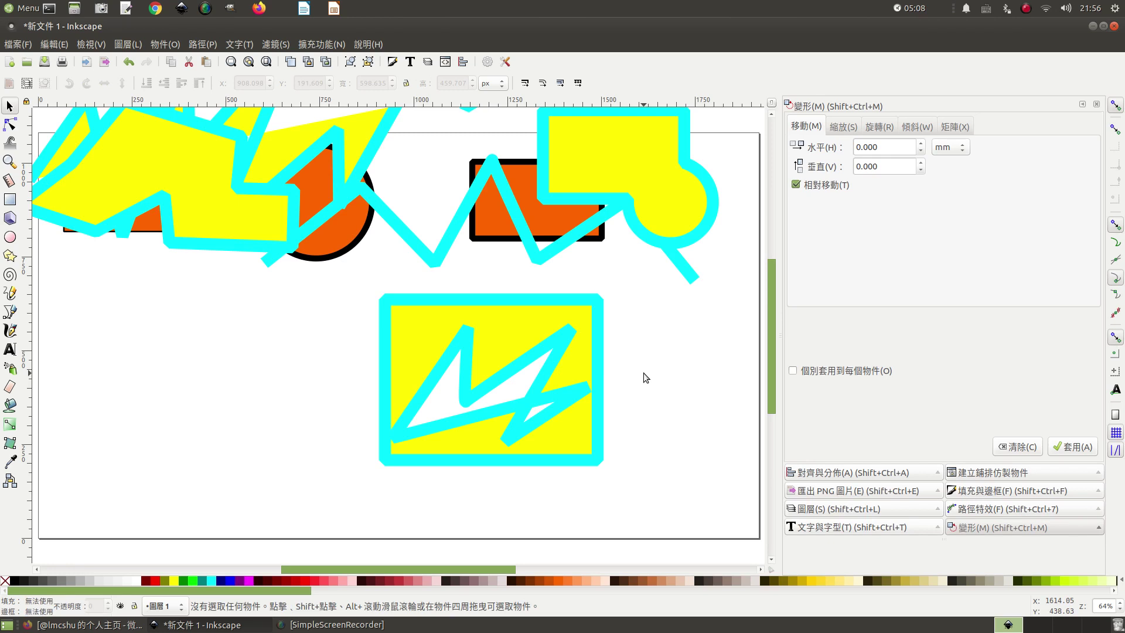
Delete all objects and draw a straight Bezier line slanting up-right on the left
key("ctrl+a")
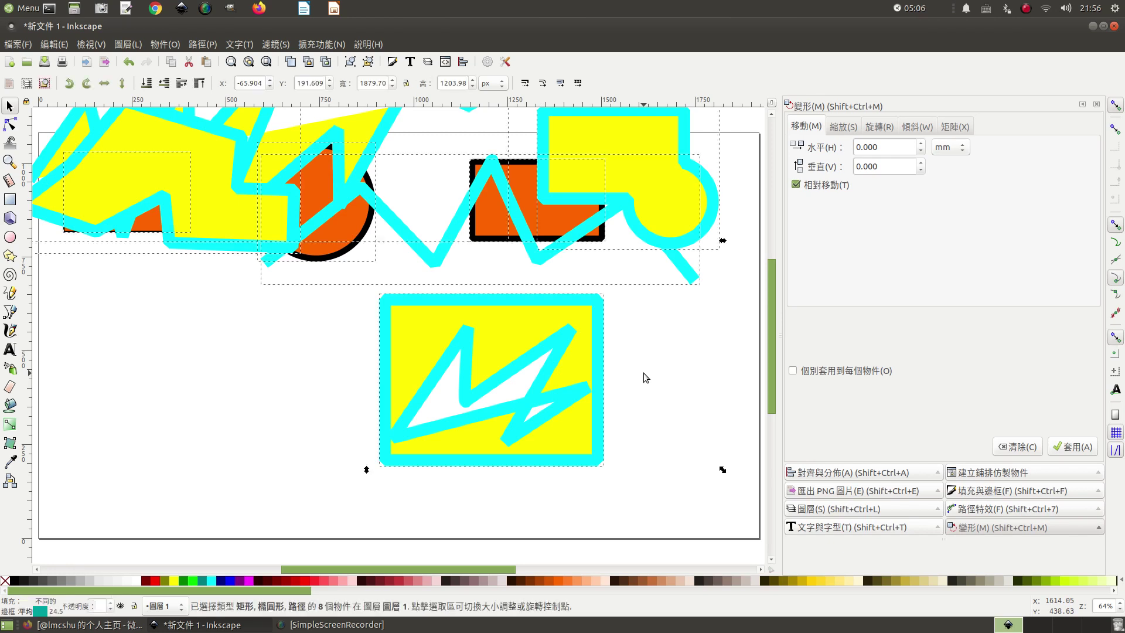
key("Delete")
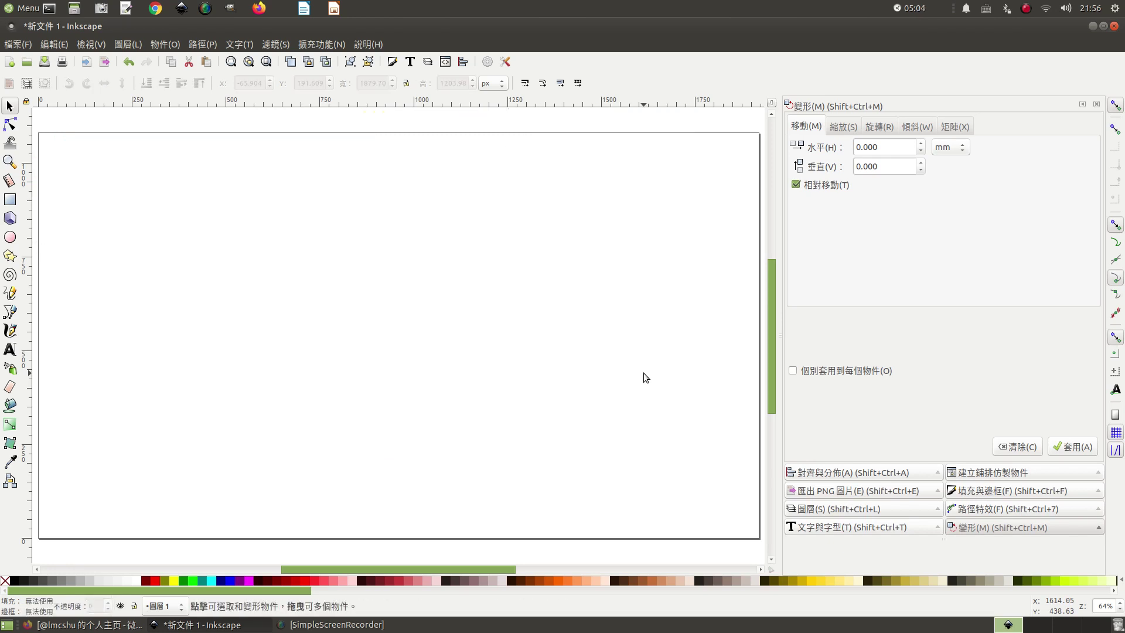
left_click(10, 311)
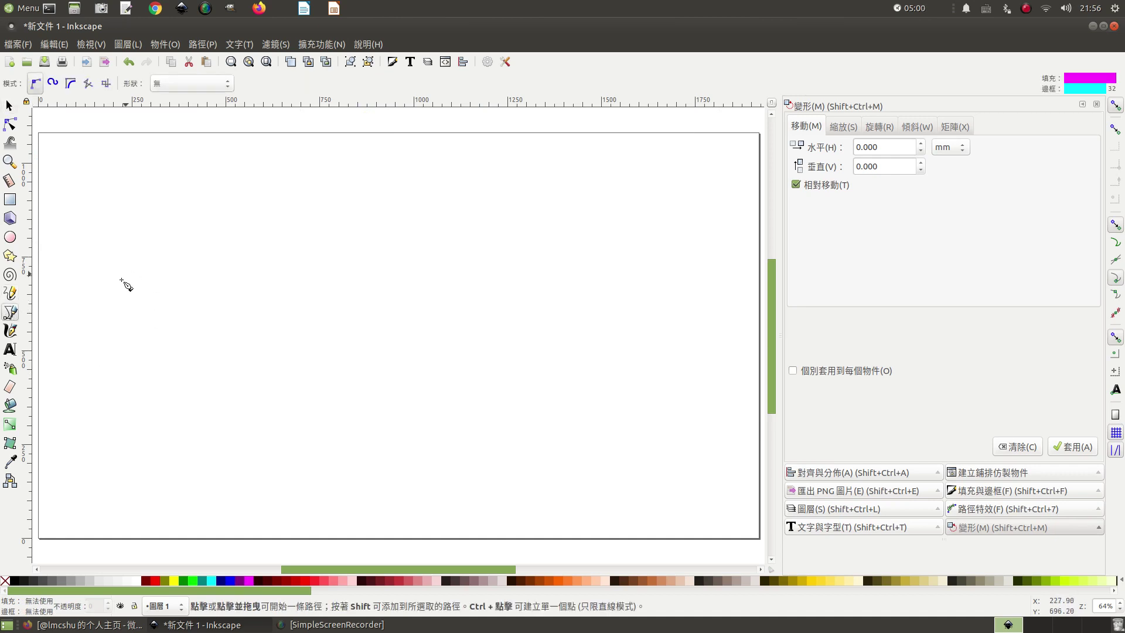
left_click(133, 310)
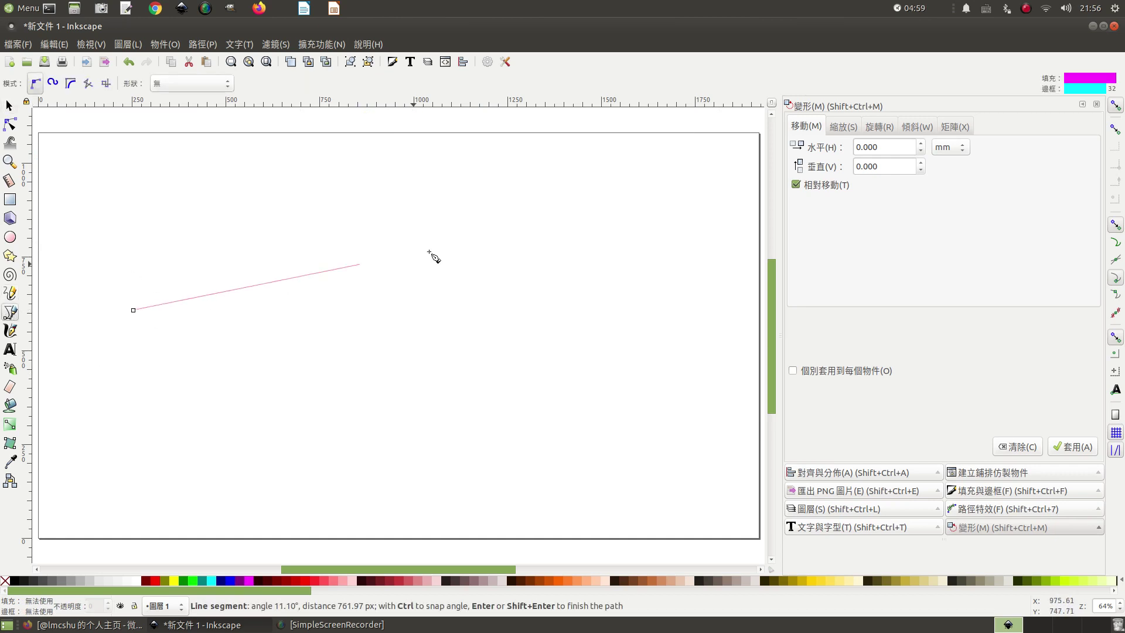
double_click(367, 246)
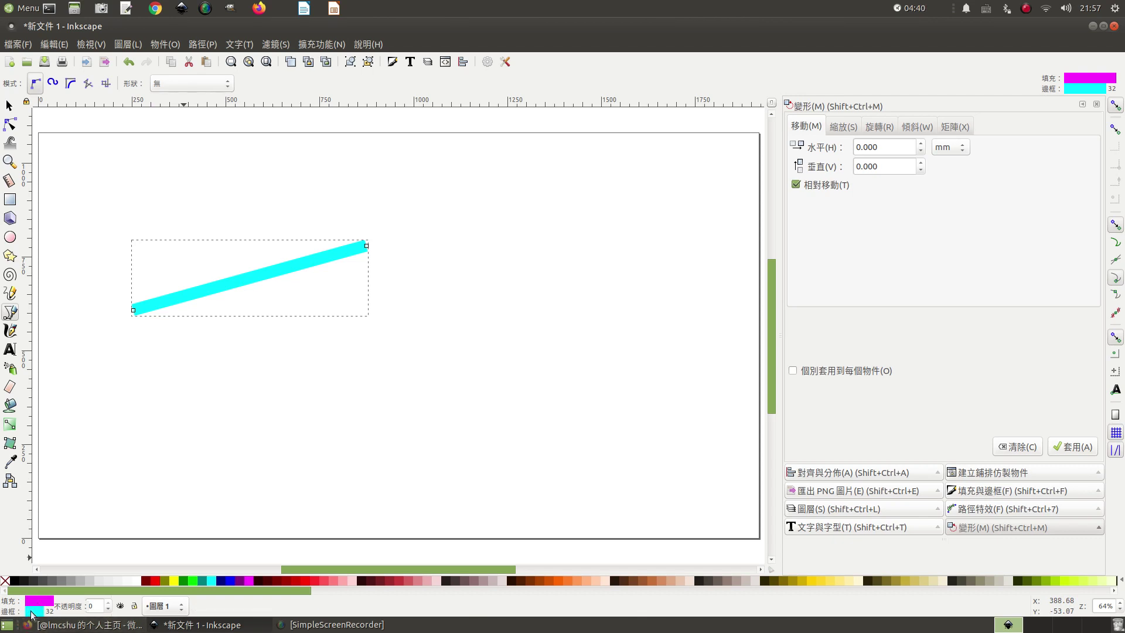
Browse the Path menu and close it without choosing a command
mouse_move(39, 613)
left_mouse_down()
mouse_move(827, 325)
mouse_move(860, 544)
left_mouse_up()
left_click(204, 45)
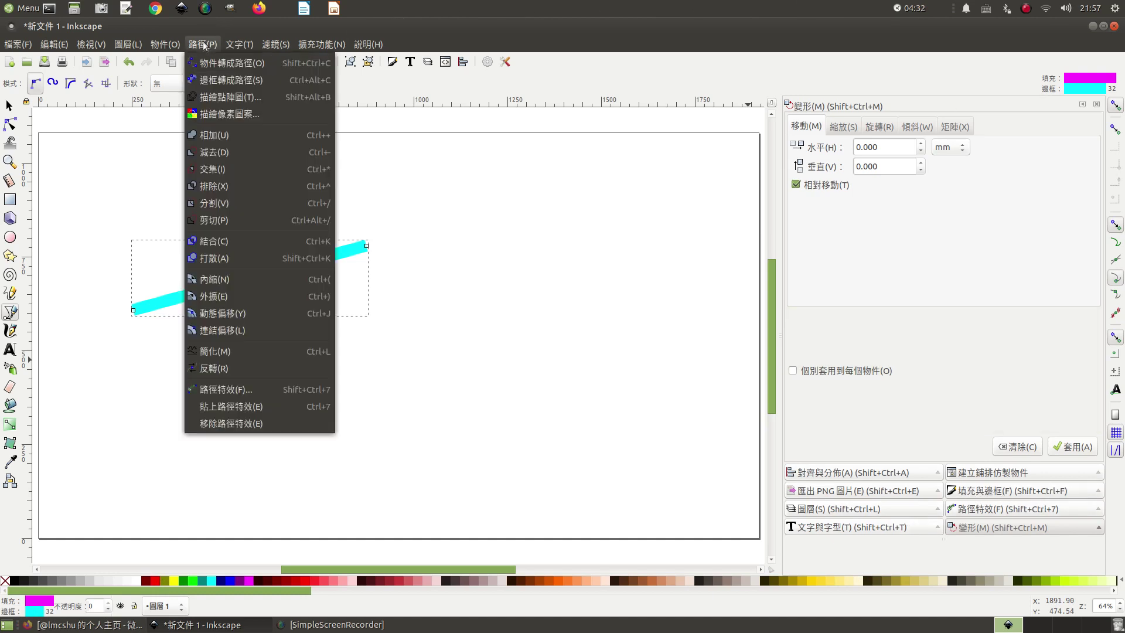
mouse_move(165, 44)
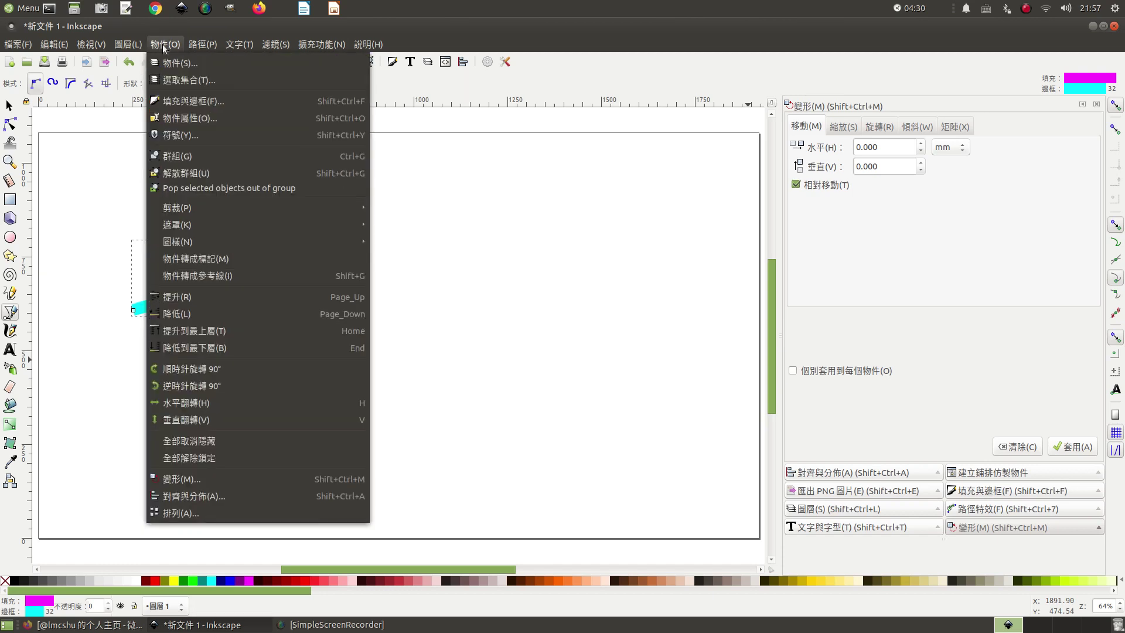
left_click(594, 44)
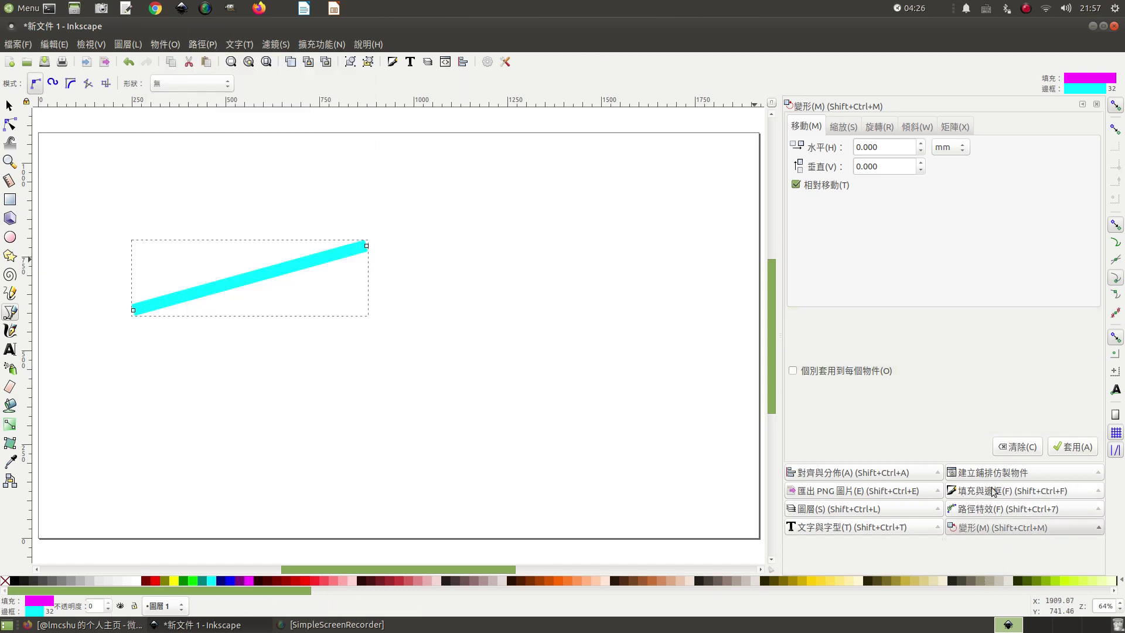
Open Fill and Stroke and draw a four-point zigzag path right of the line
left_click(978, 494)
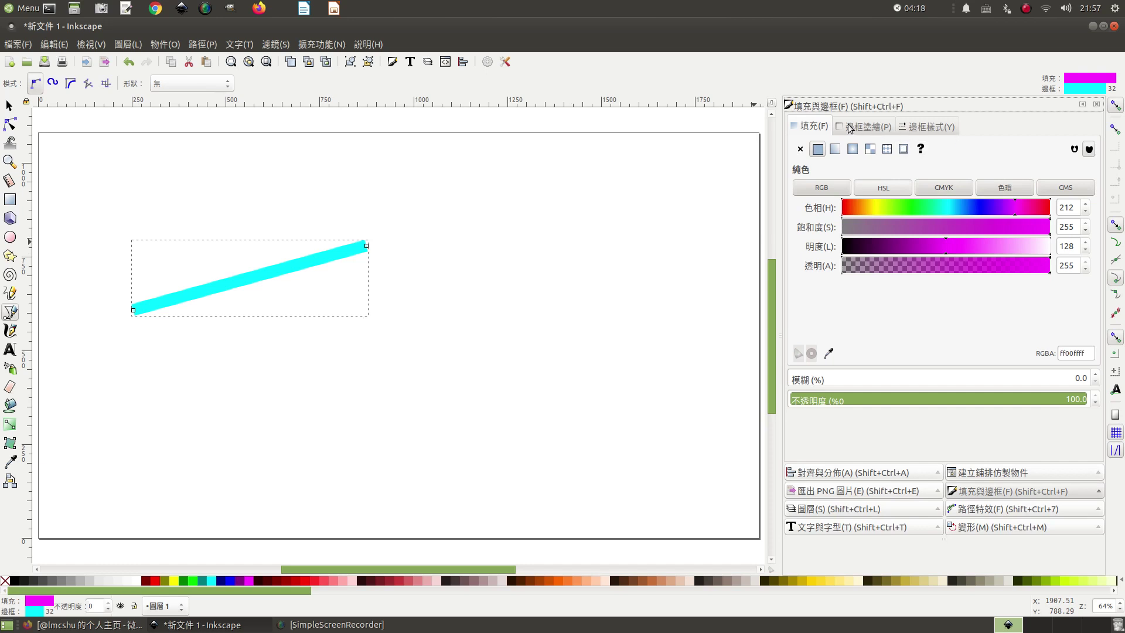
left_click(867, 126)
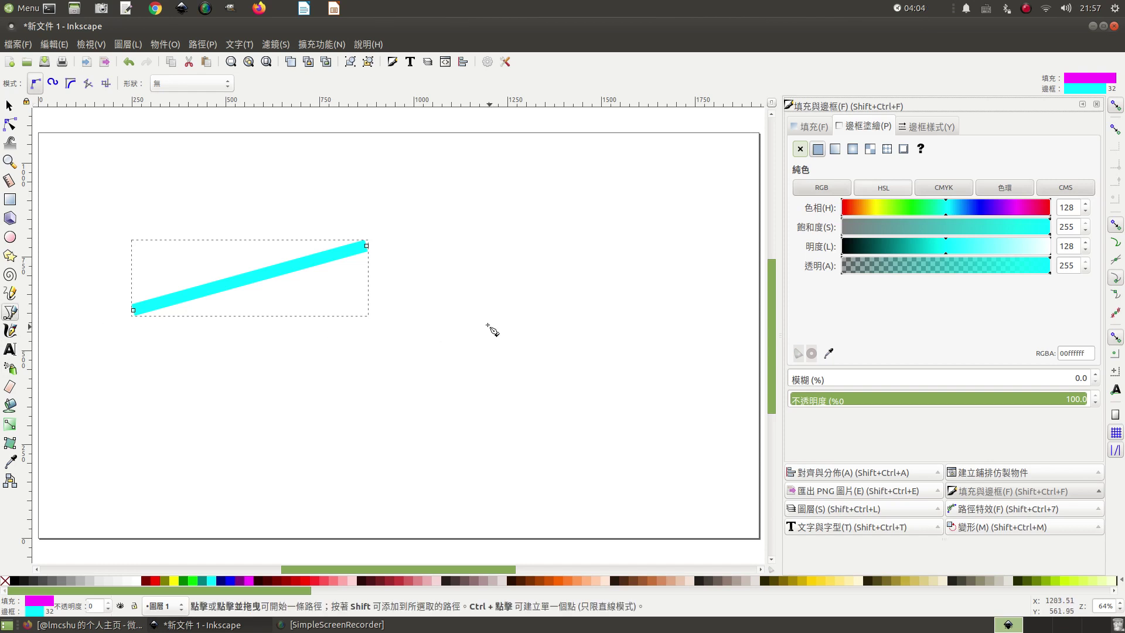
left_click(459, 306)
left_click(528, 244)
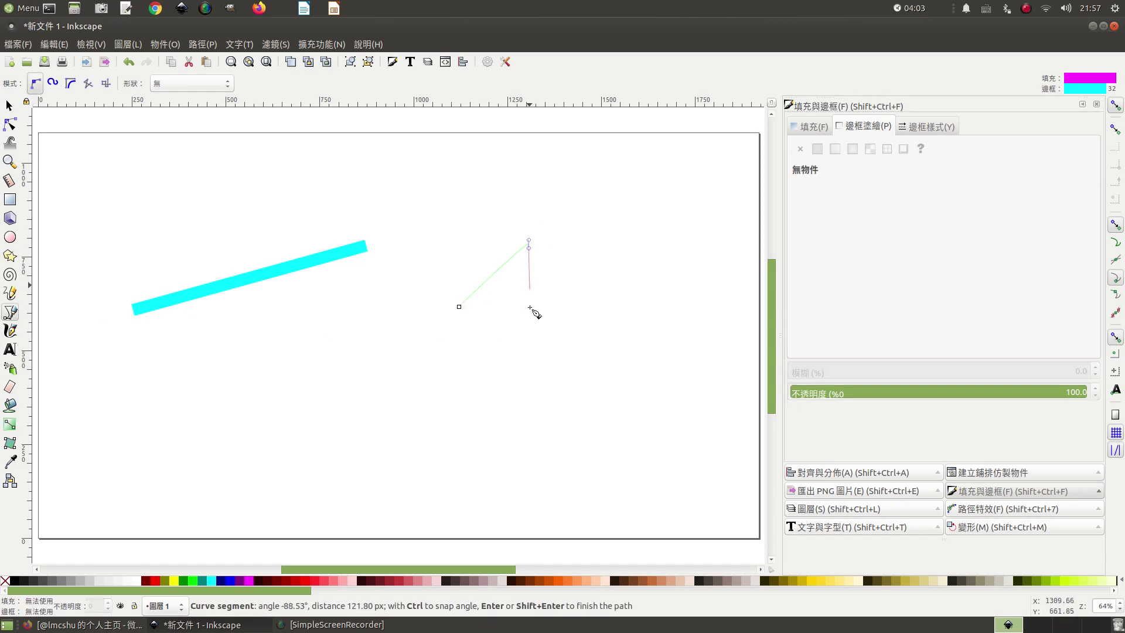
left_click(530, 370)
left_click(623, 273)
key("Return")
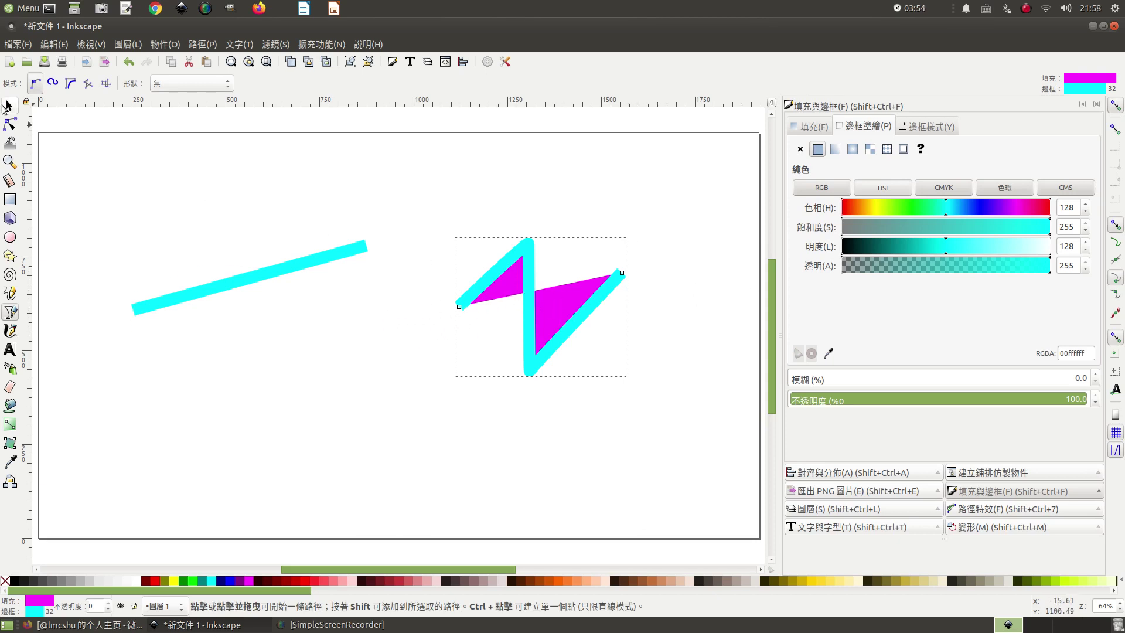
Move the zigzag to the page's top right and select the cyan line
left_click(9, 105)
left_click_drag(534, 306, 618, 199)
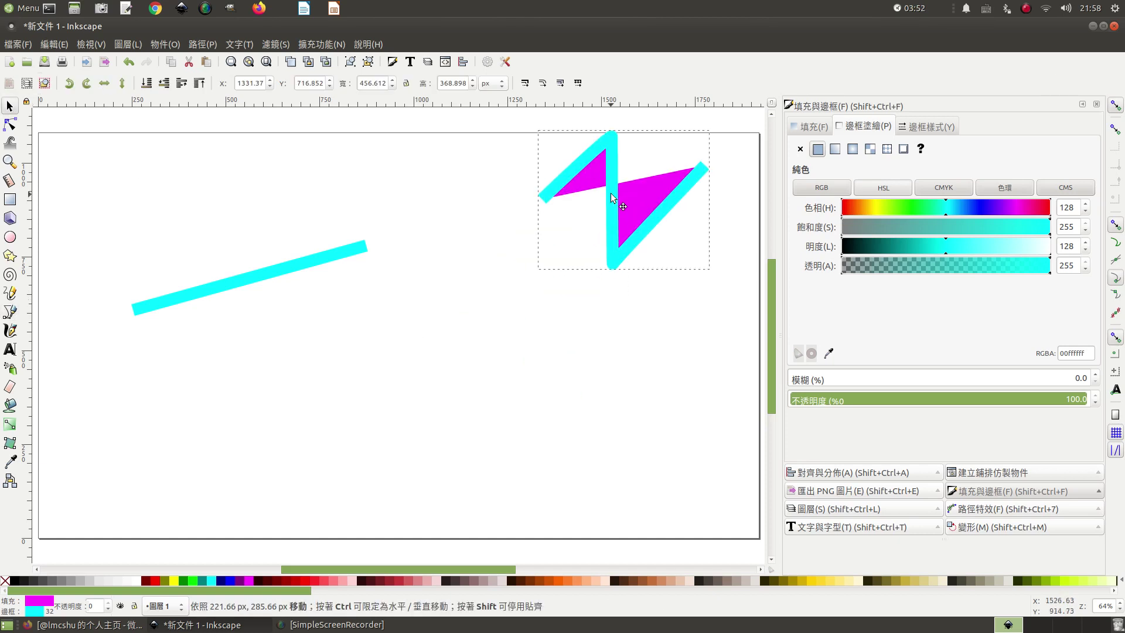
left_click(250, 278)
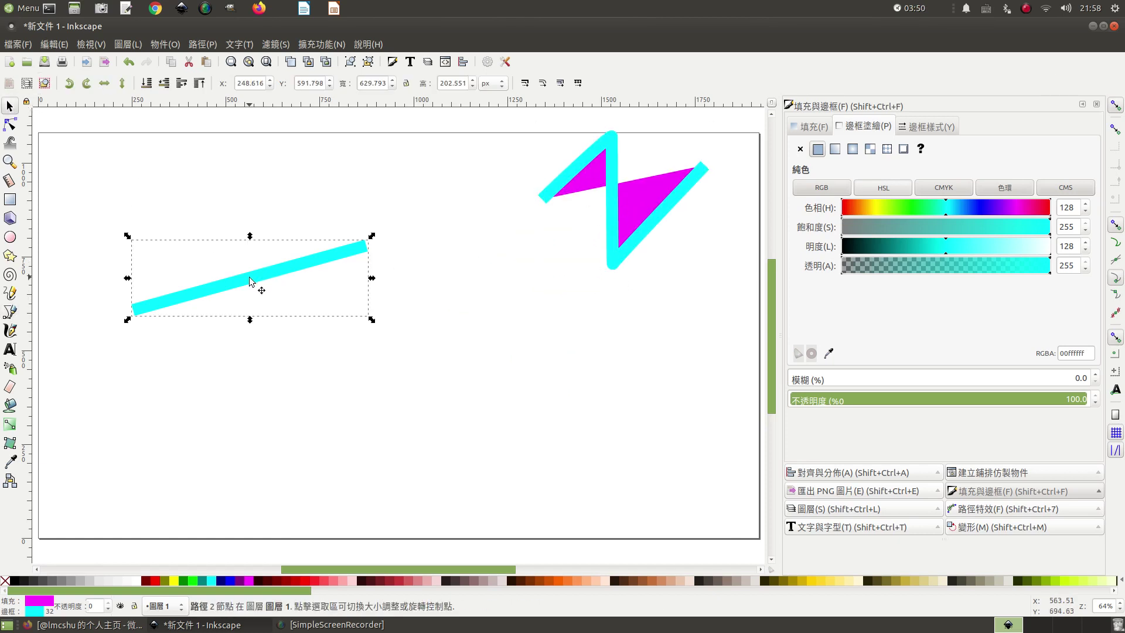
Give the line a small arrowhead start marker, removing the accidental yellow fill
left_click(173, 582)
left_click(936, 129)
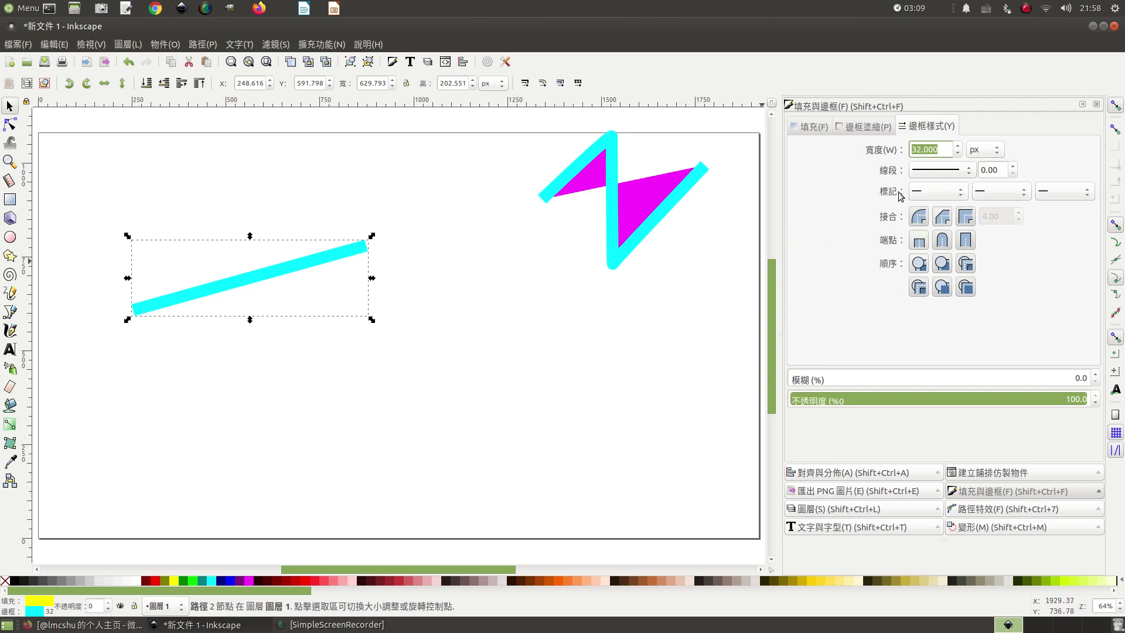
left_click(961, 197)
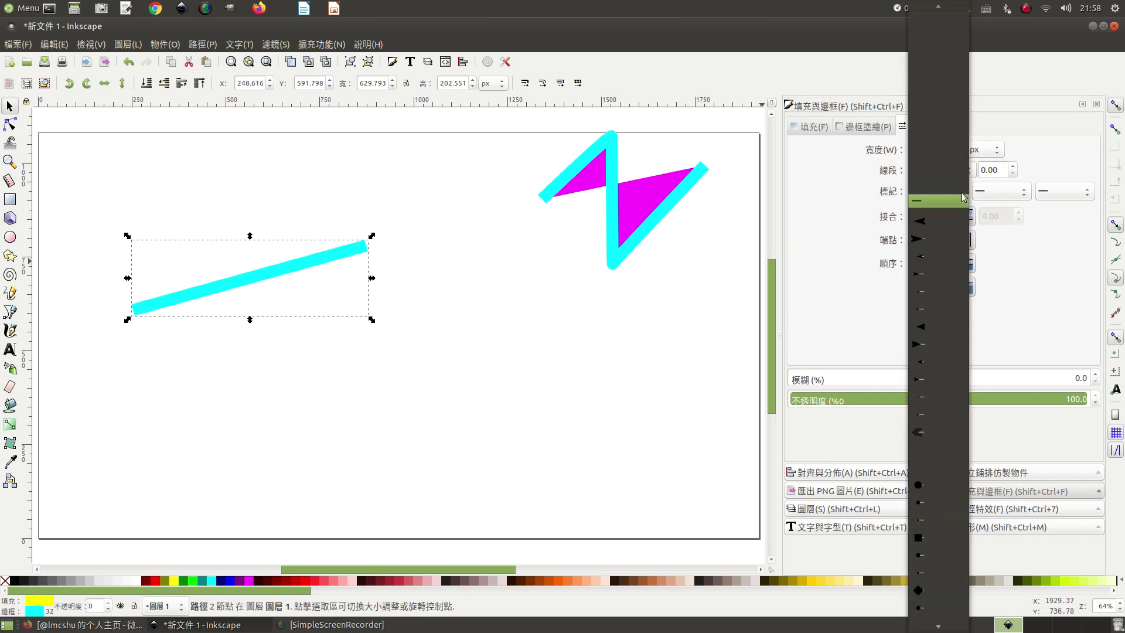
left_click(930, 221)
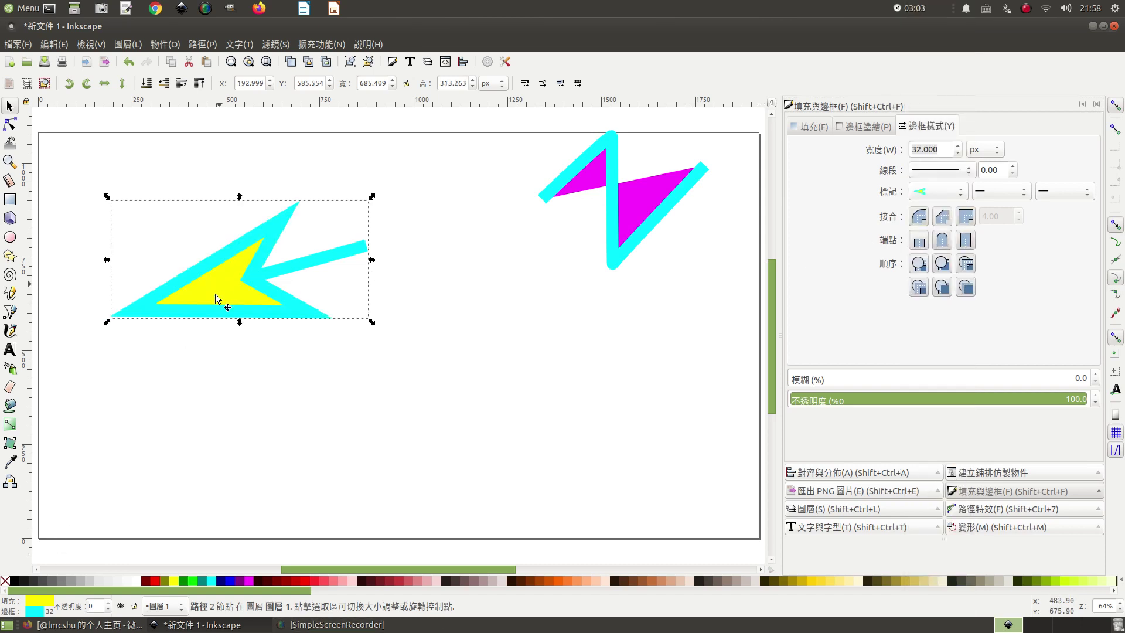
left_click(4, 583)
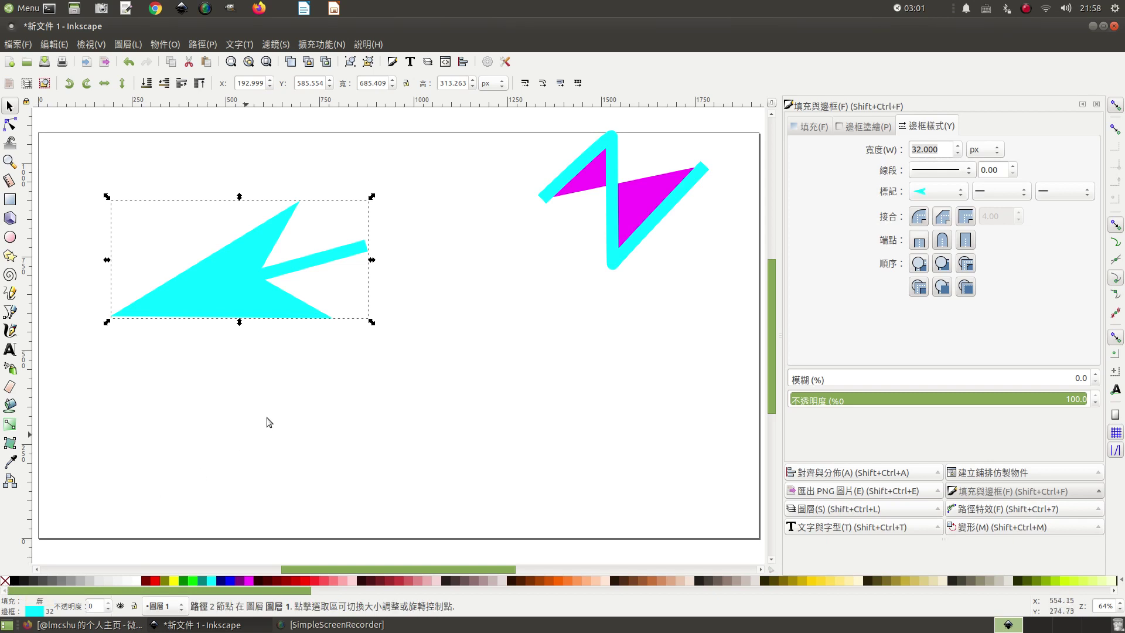
left_click(961, 192)
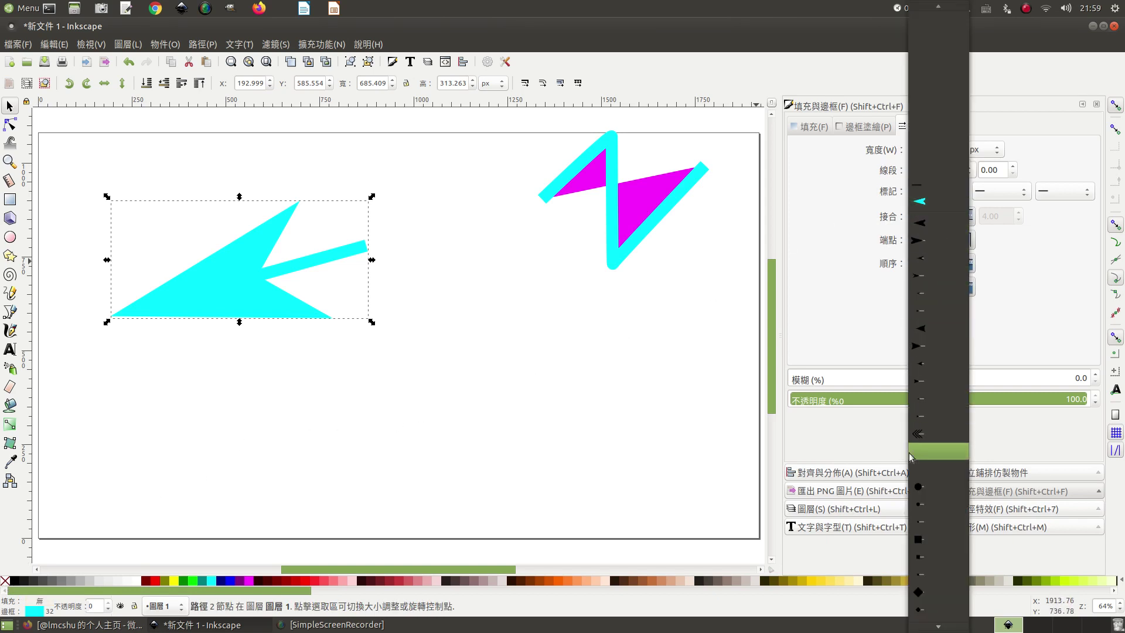
left_click(918, 364)
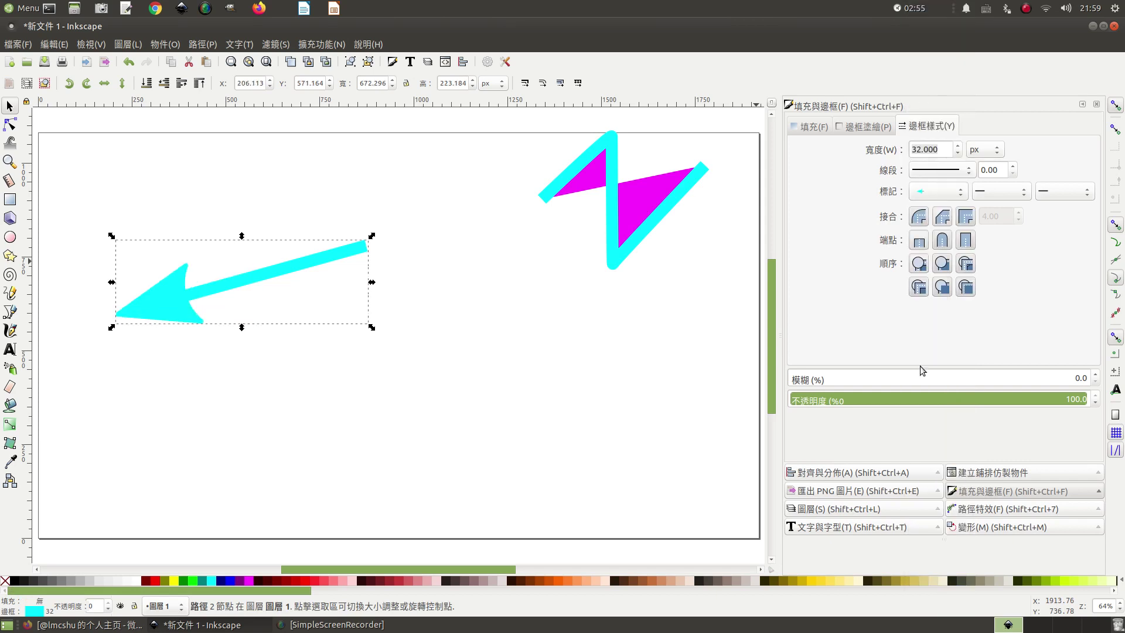
left_click(964, 194)
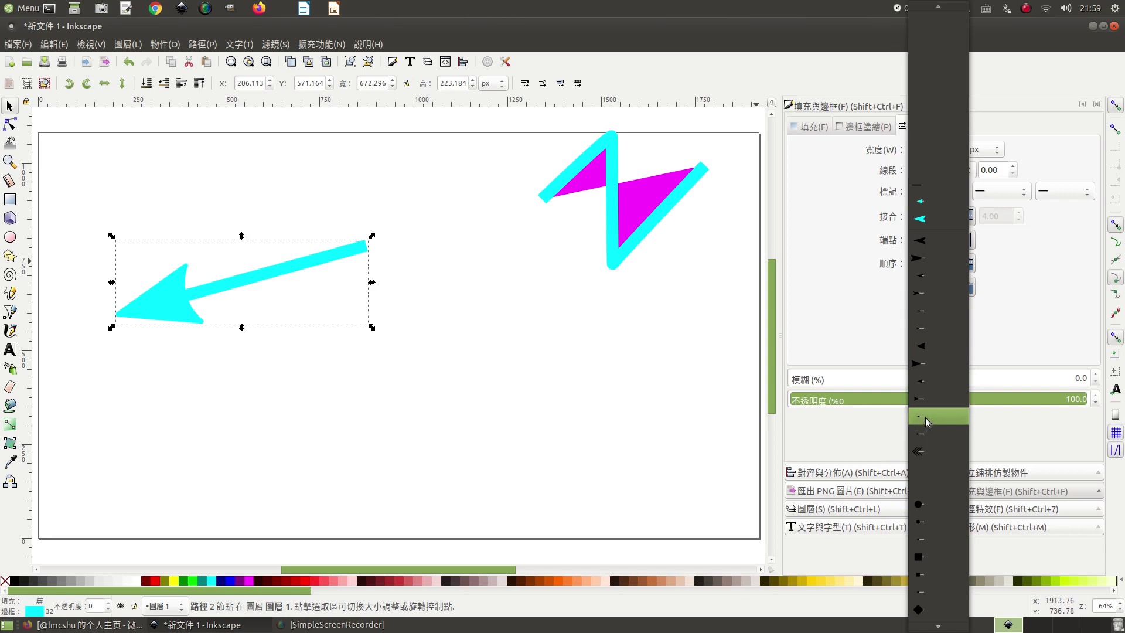
left_click(926, 417)
left_click(362, 251)
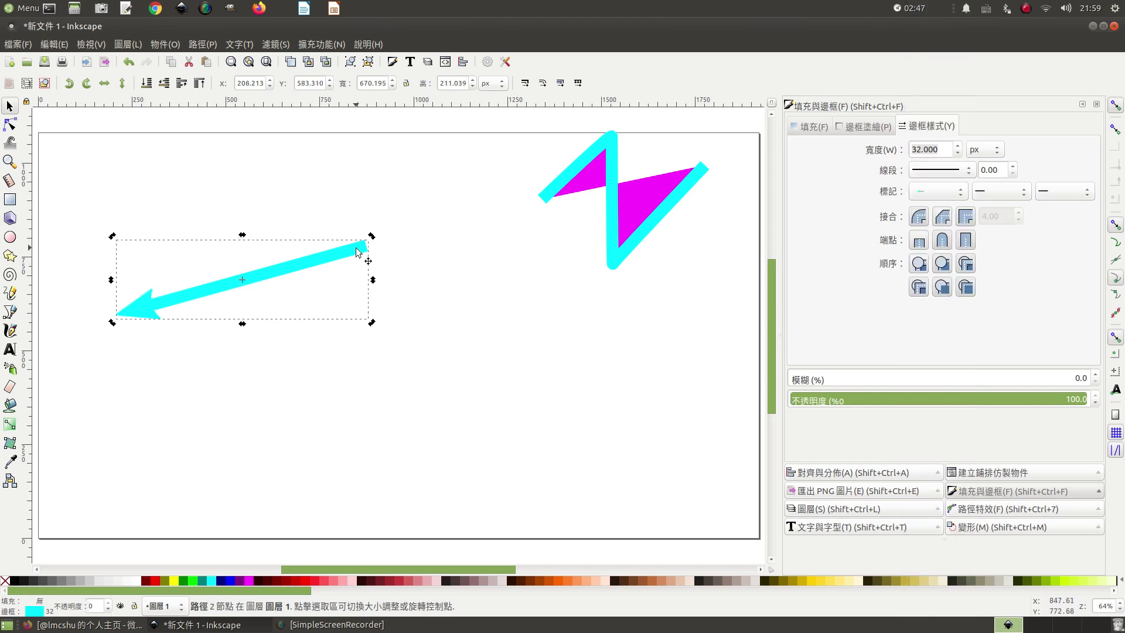
Add a large arrowhead end marker and a small dot middle marker
left_click(1089, 198)
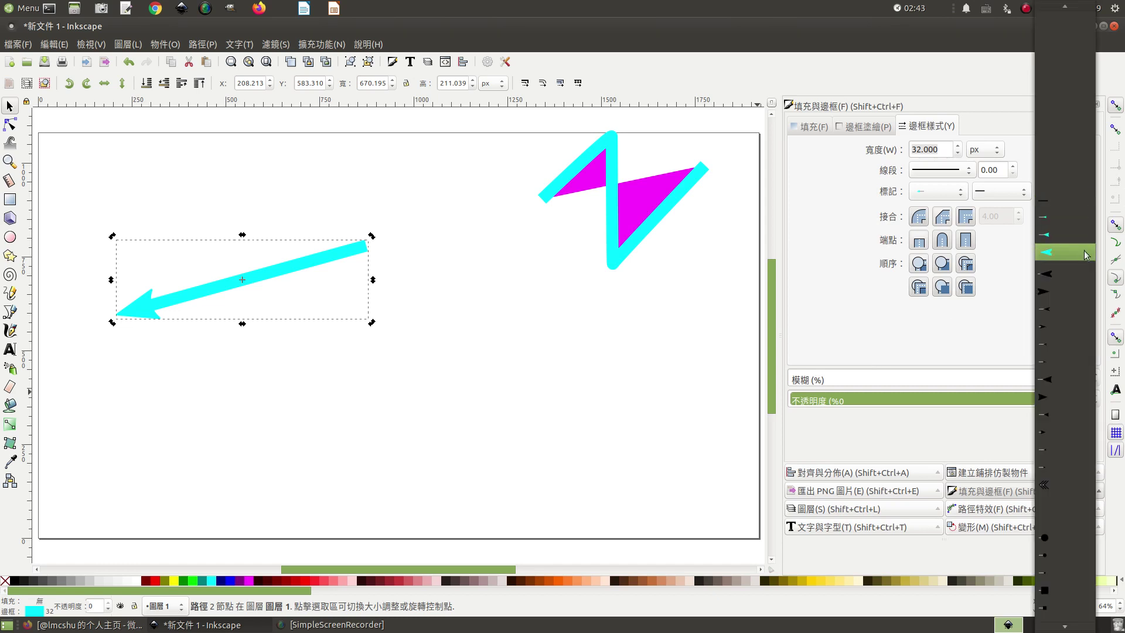
left_click(1047, 435)
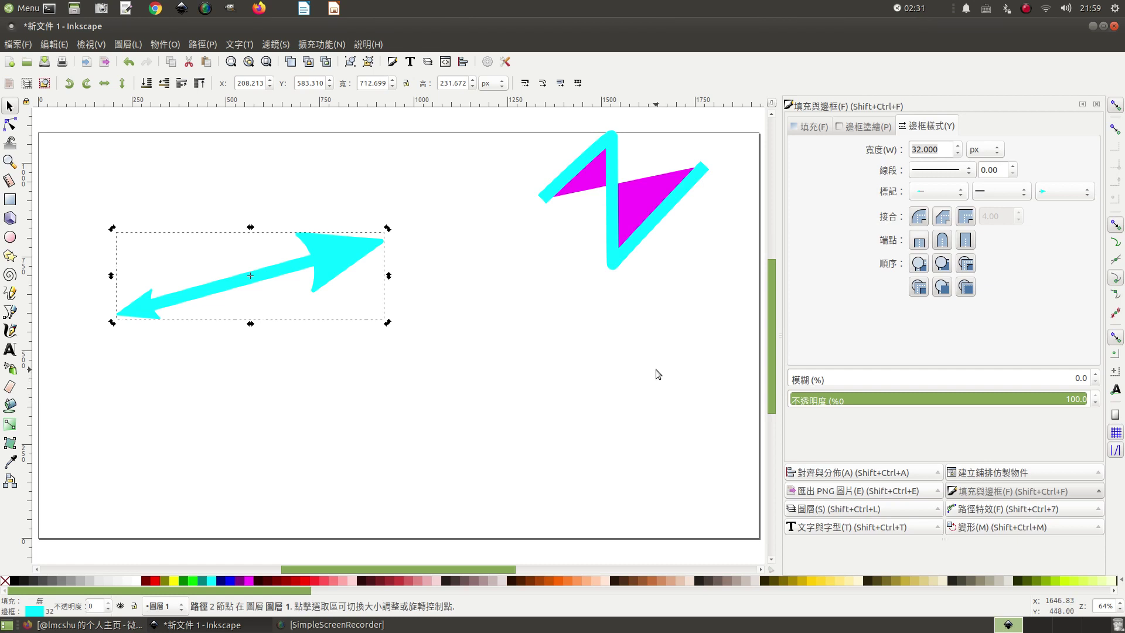
left_click(1023, 192)
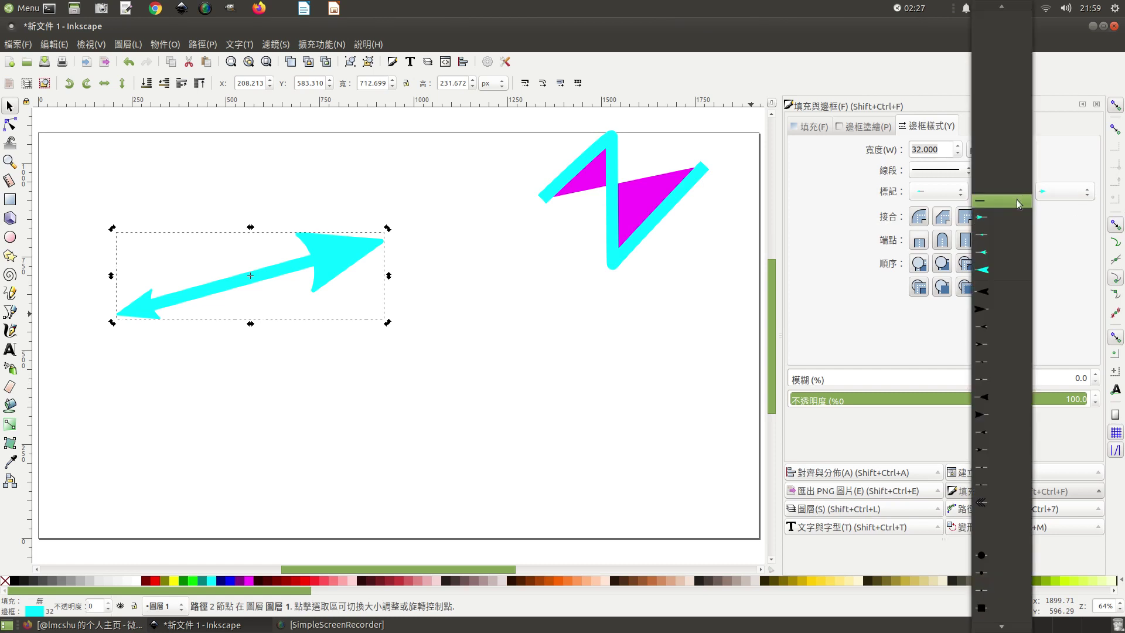
scroll(999, 345, "down", 2)
scroll(998, 346, "down", 2)
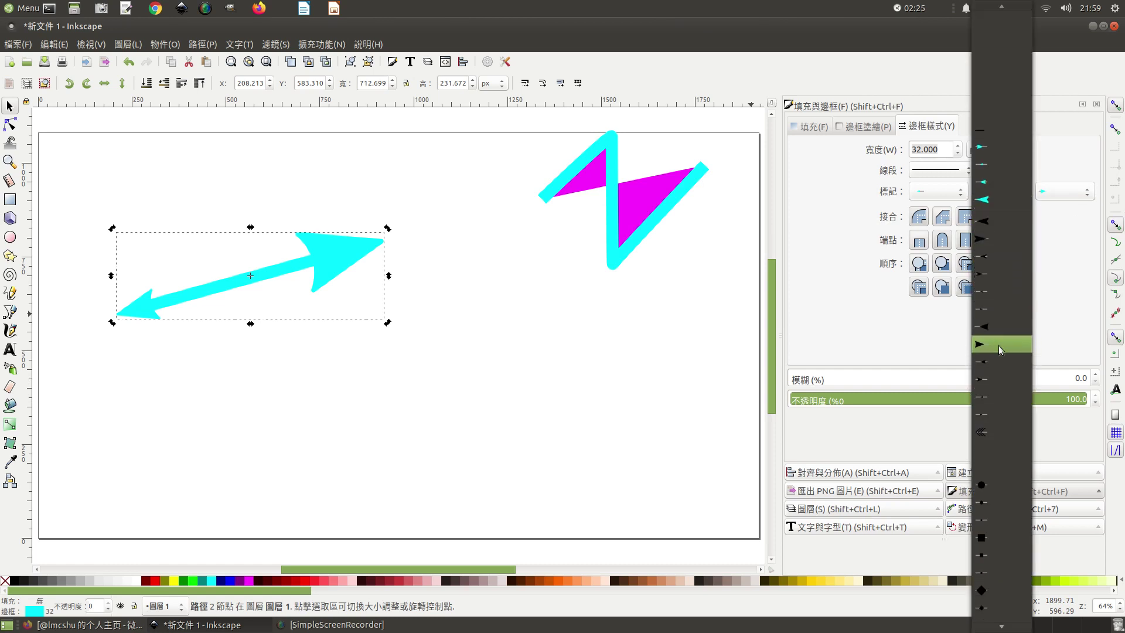
scroll(998, 346, "down", 1)
scroll(990, 613, "down", 1)
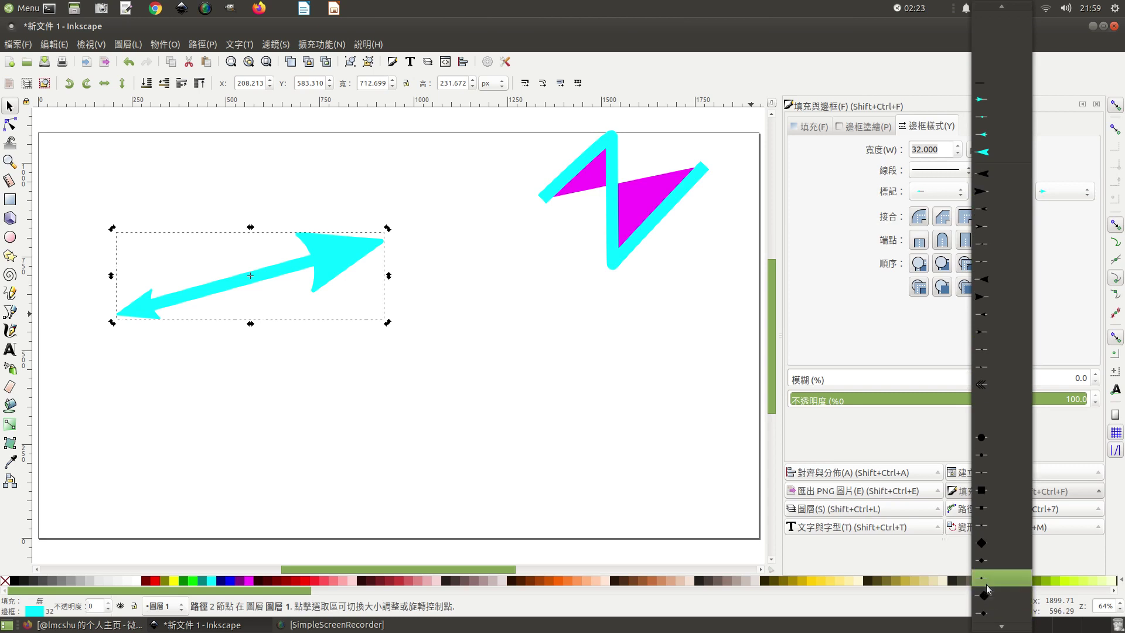
left_click(982, 579)
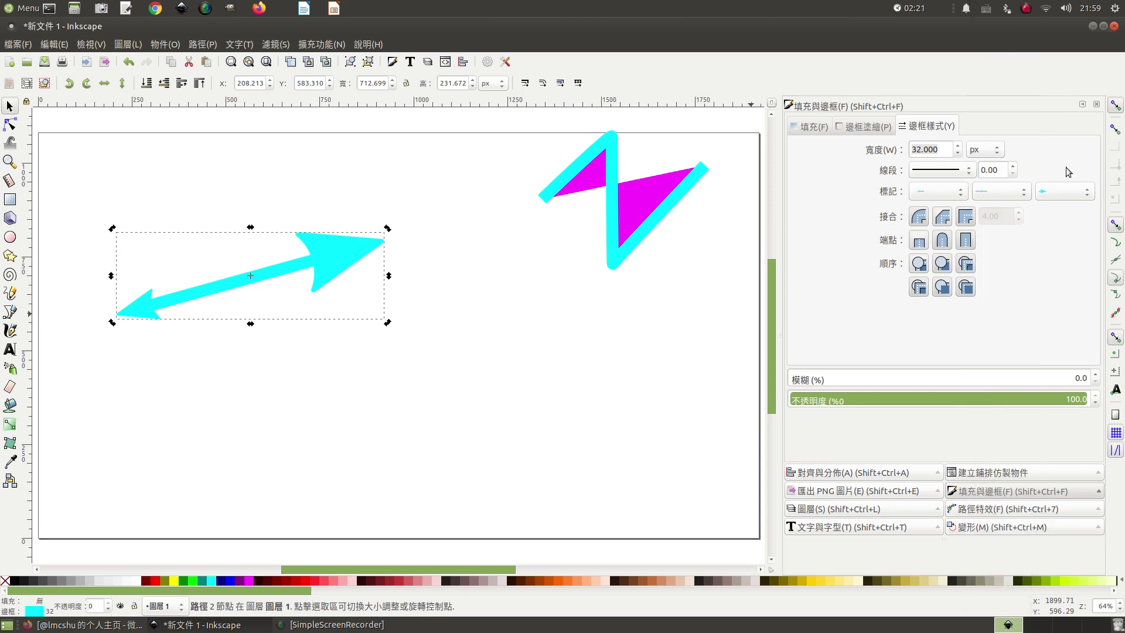
Reapply round dot middle markers and reposition the double arrow on the page
left_click(1011, 192)
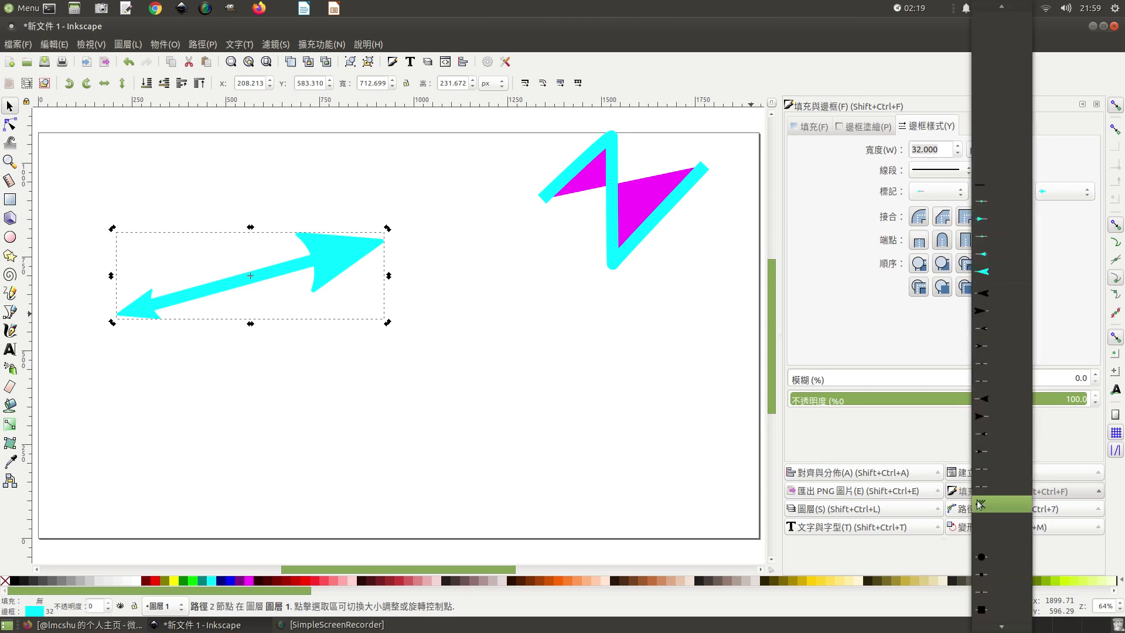
left_click(986, 578)
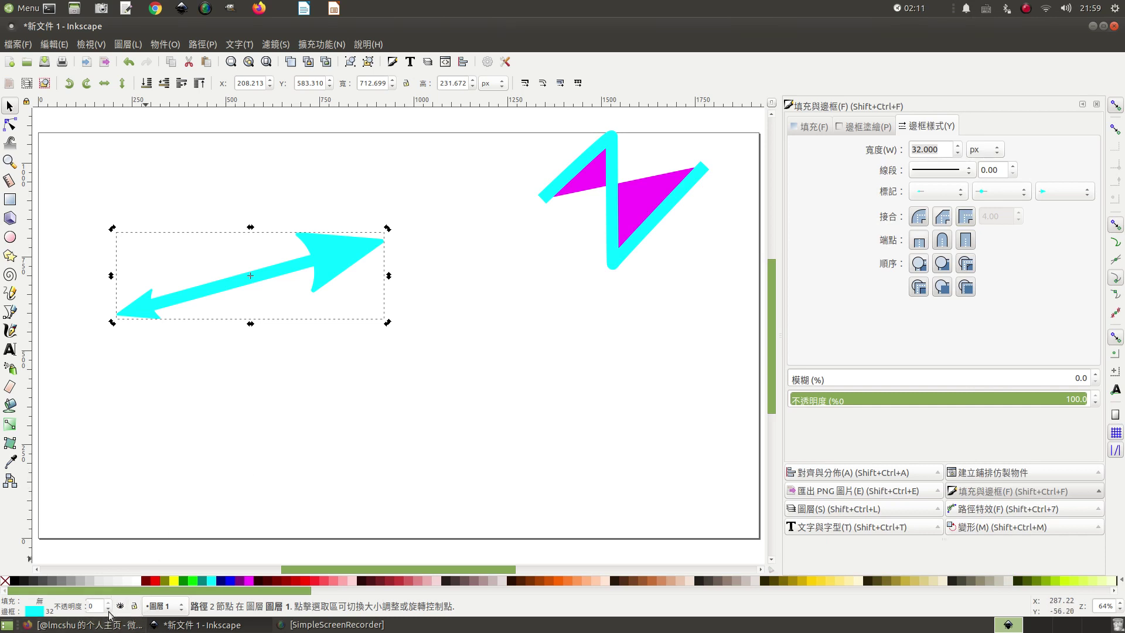
left_click(1026, 197)
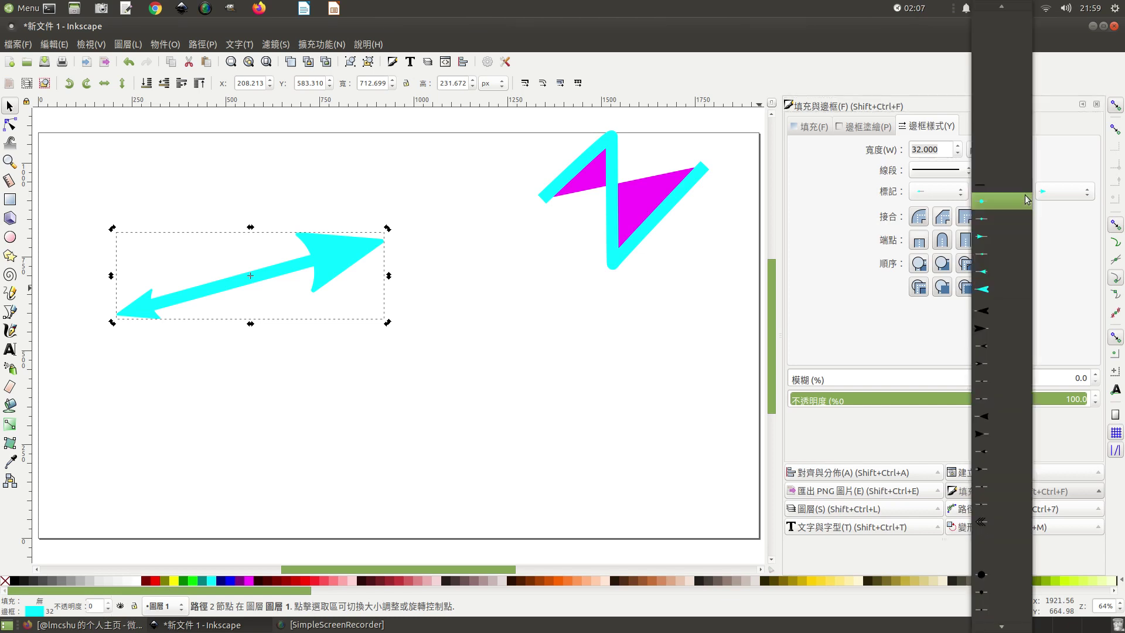
left_click(984, 576)
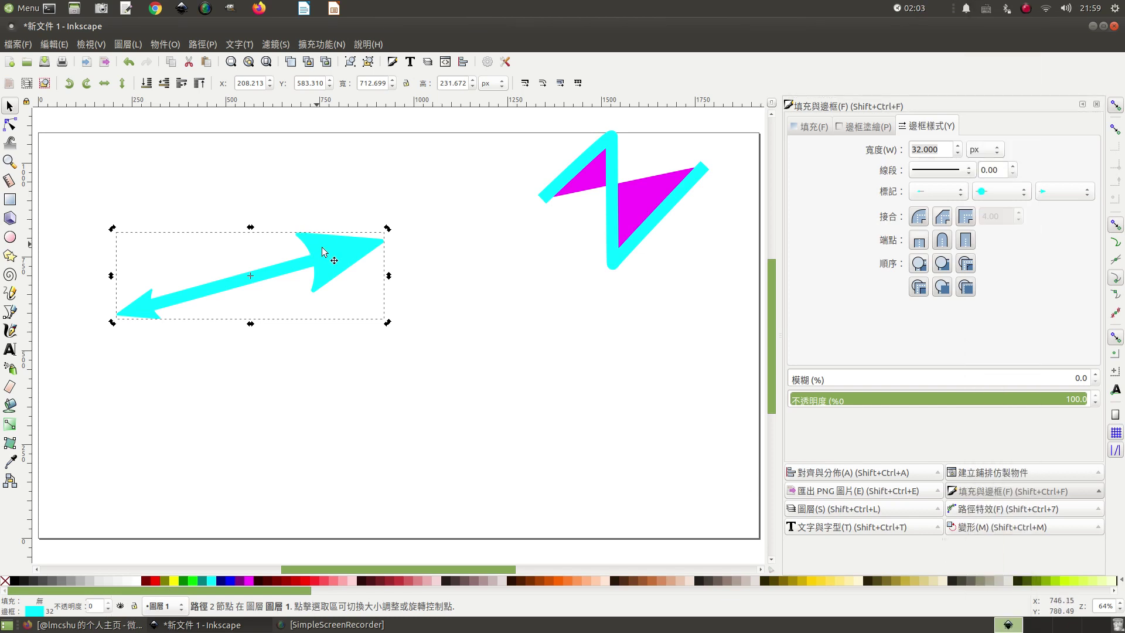
left_click_drag(326, 251, 400, 286)
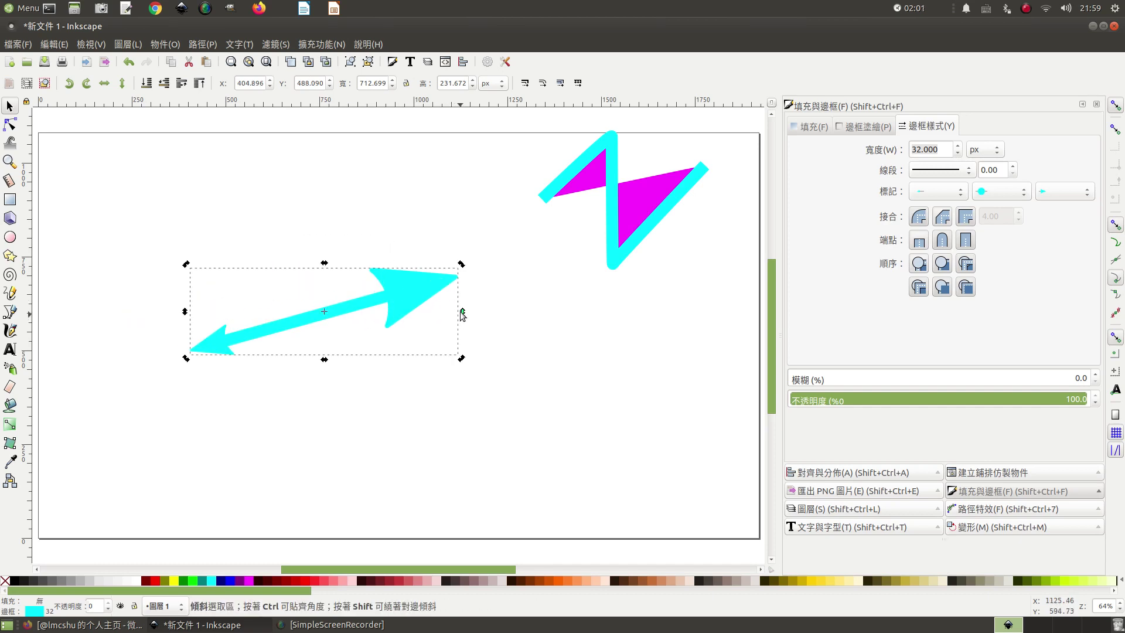
left_click_drag(413, 295, 364, 225)
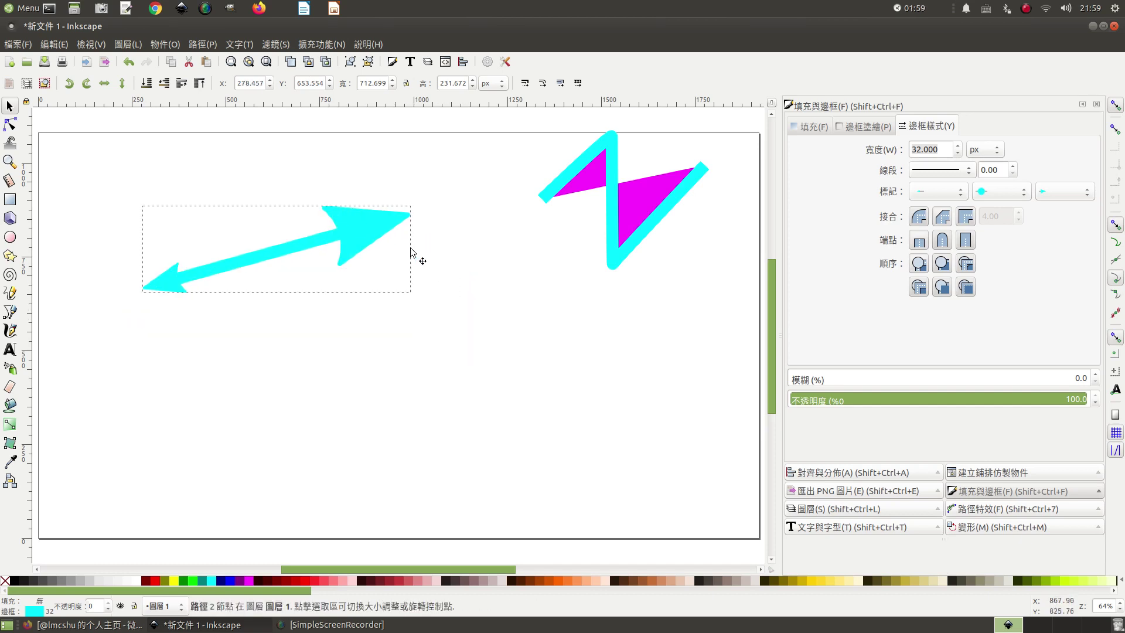
Make the arrow's stroke dotted and stretch the arrow wider to the right
left_click(968, 172)
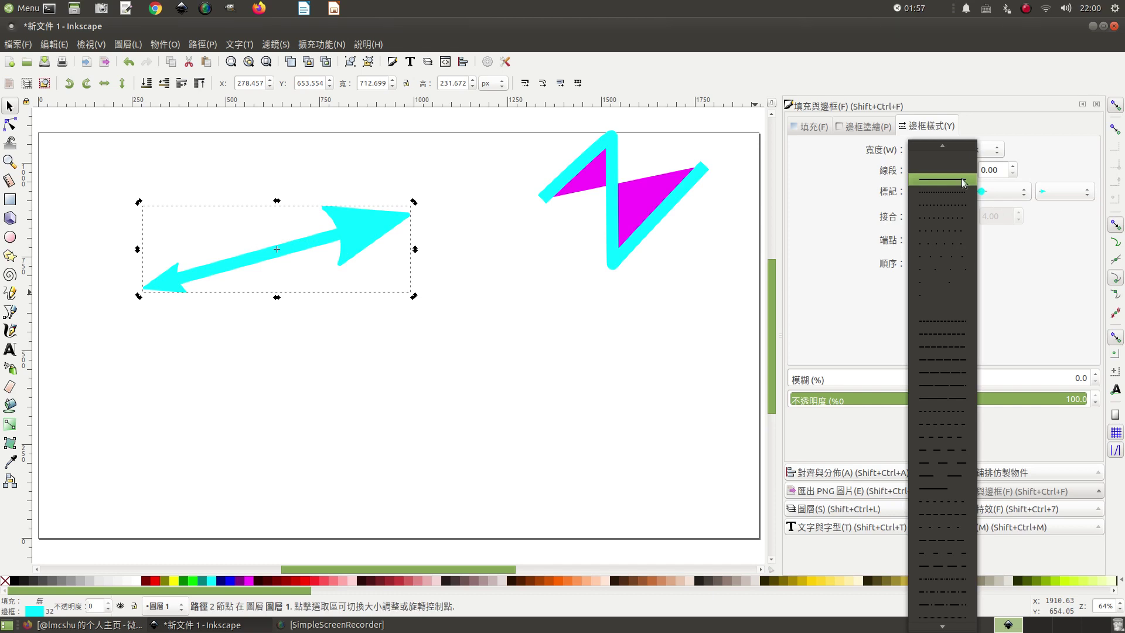
left_click(948, 242)
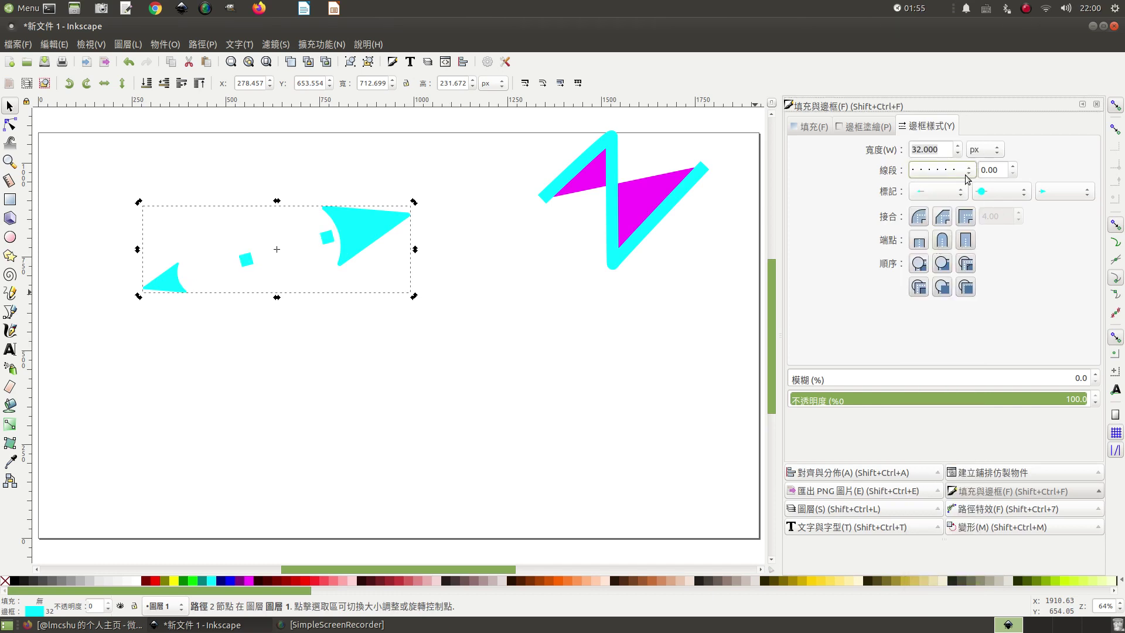
left_click(407, 233)
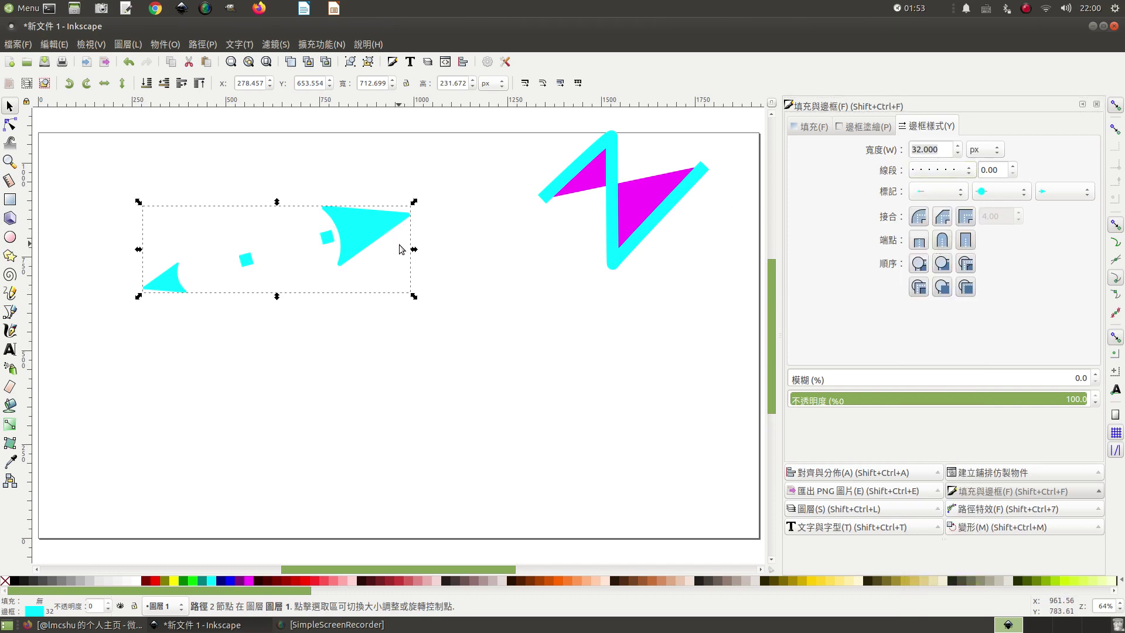
left_click_drag(414, 250, 503, 220)
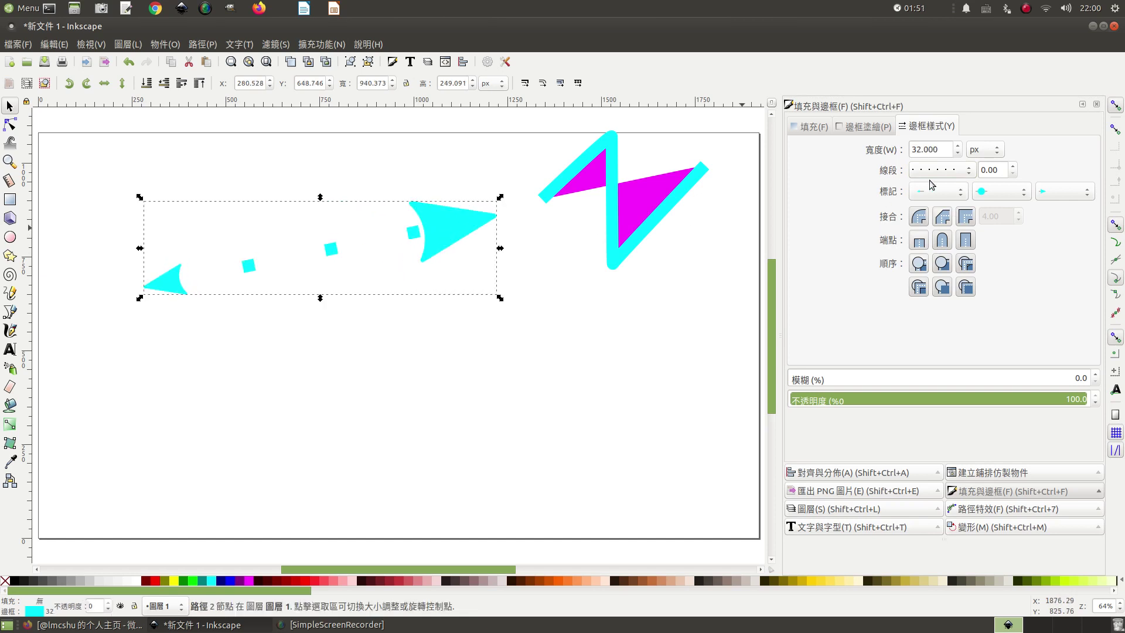
Try dashed stroke patterns and settle on a dash-dot pattern for the arrow
left_click(970, 173)
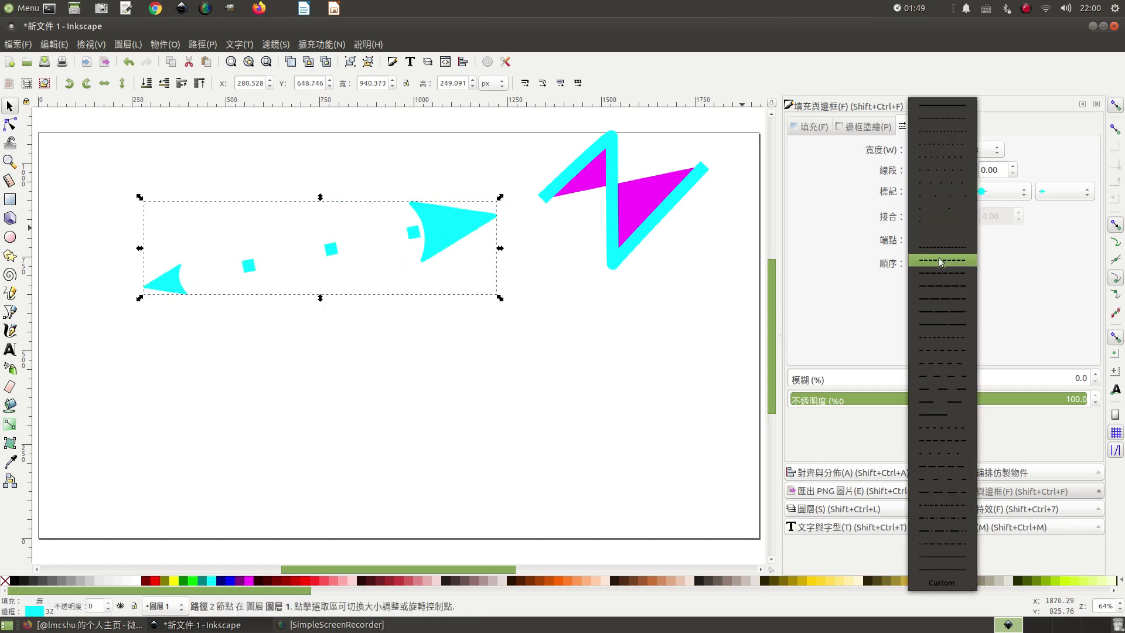
left_click(939, 262)
left_click(967, 176)
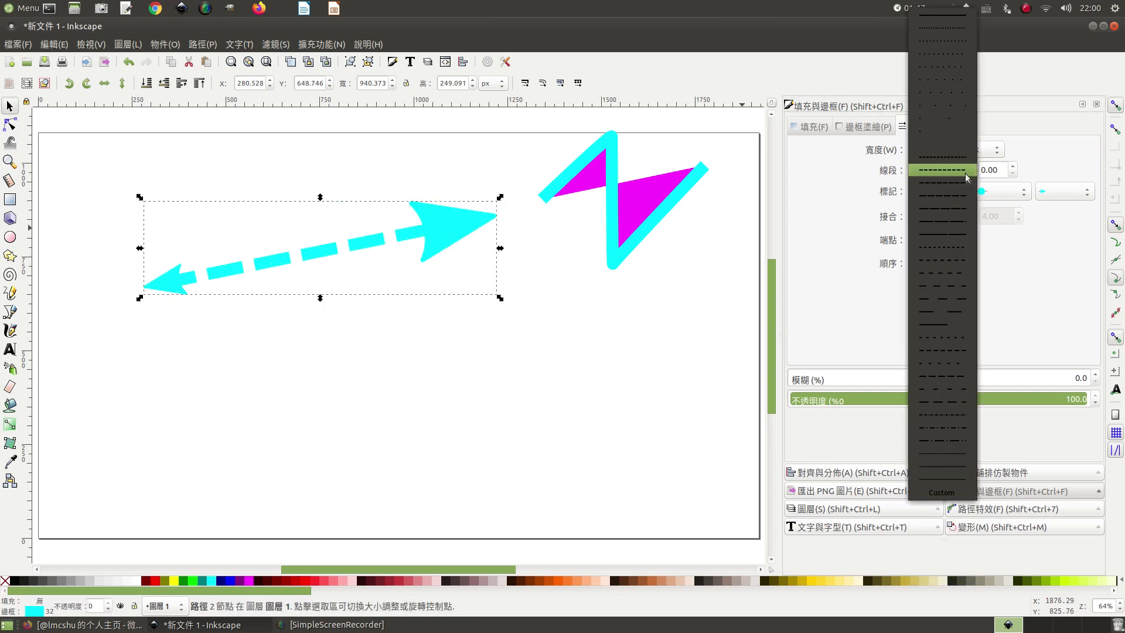
left_click(937, 441)
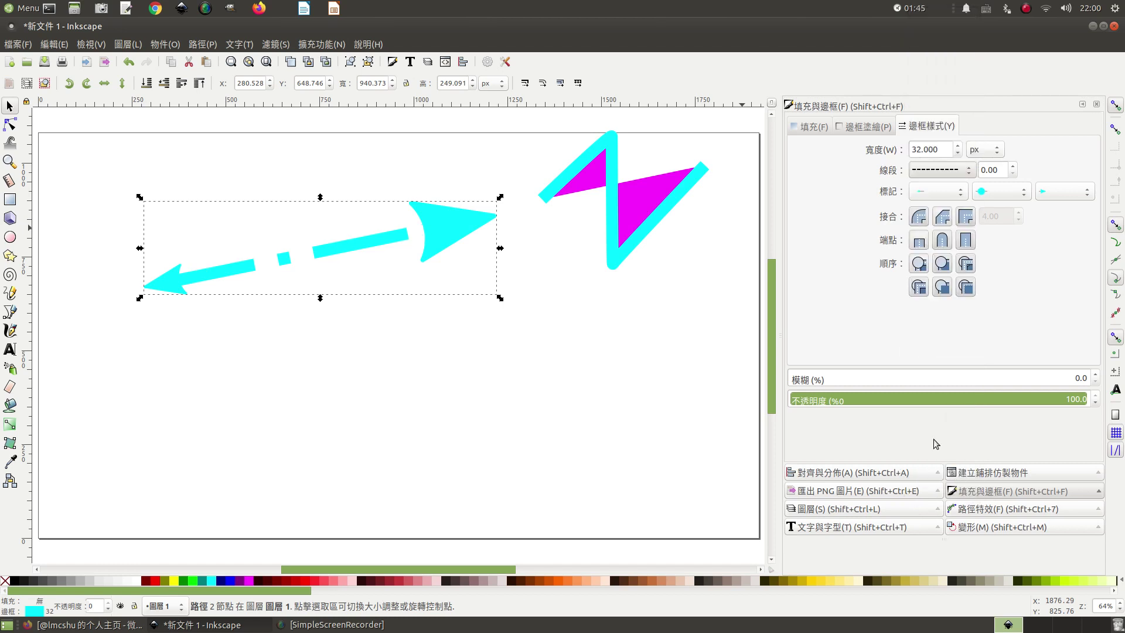
left_click(967, 171)
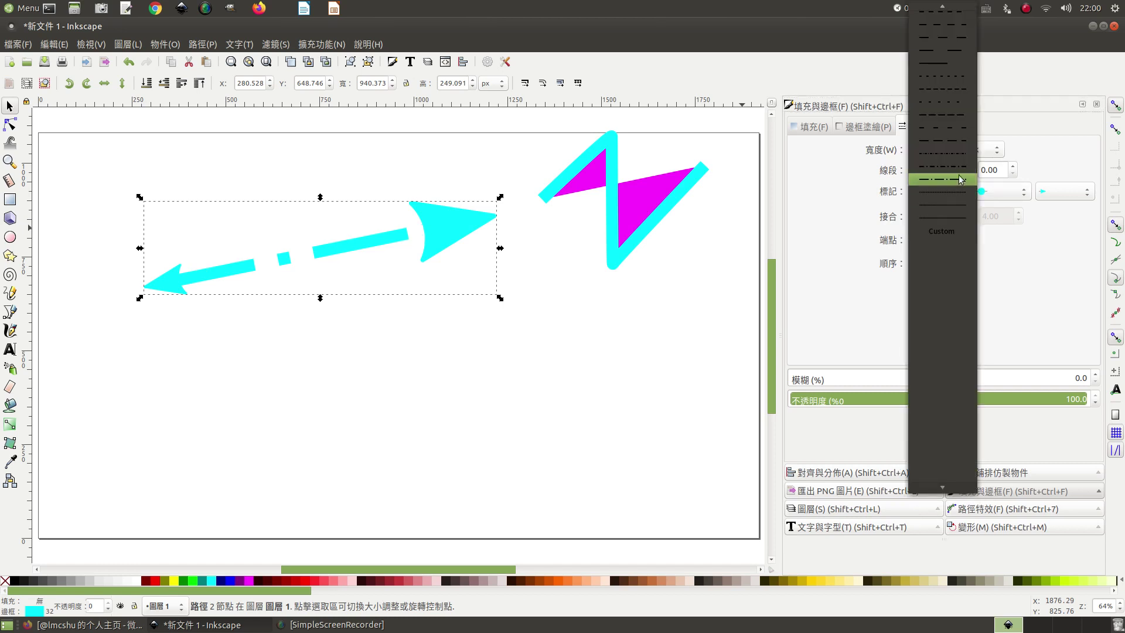
left_click(955, 154)
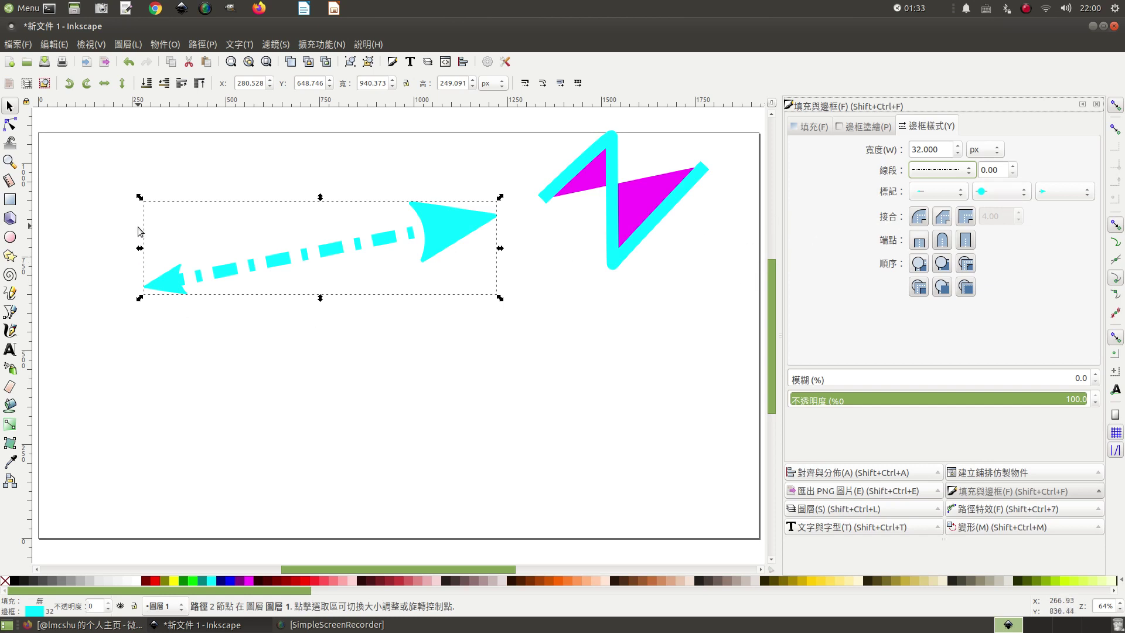
Stretch the arrow left, give it square middle markers, and move it beside the zigzag
left_click_drag(139, 248, 47, 250)
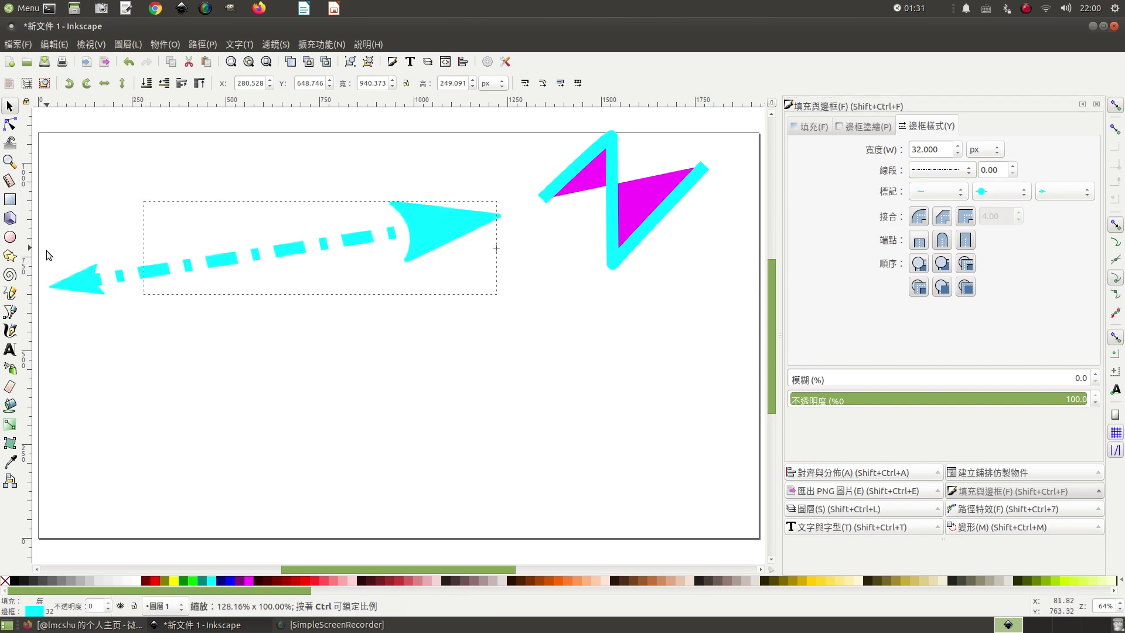
left_click(1007, 199)
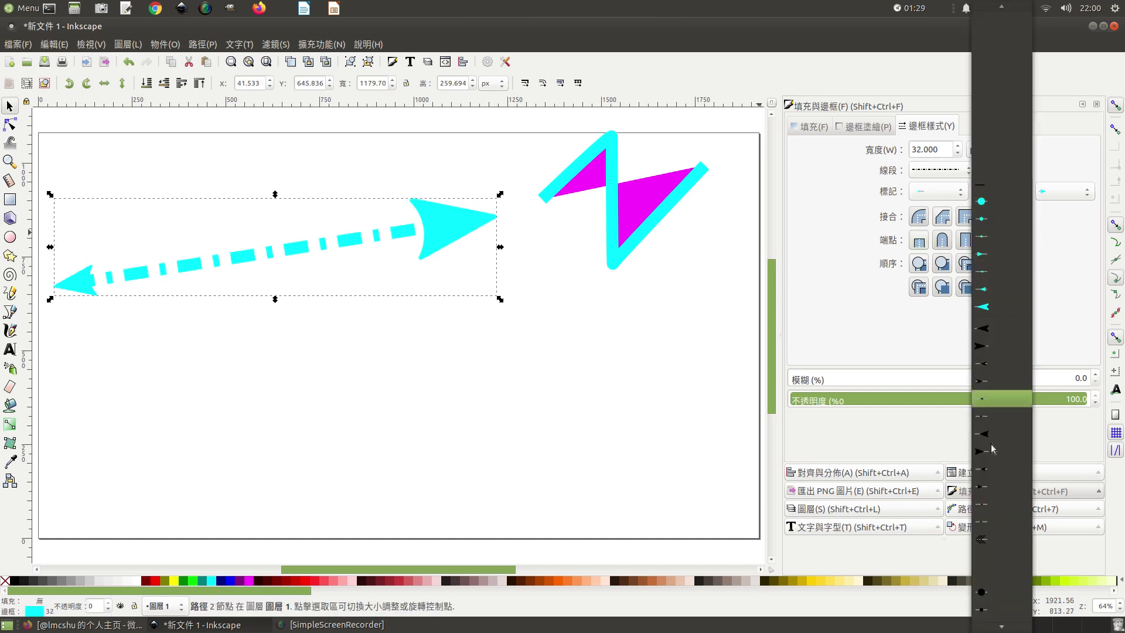
scroll(991, 486, "down", 1)
left_click(983, 575)
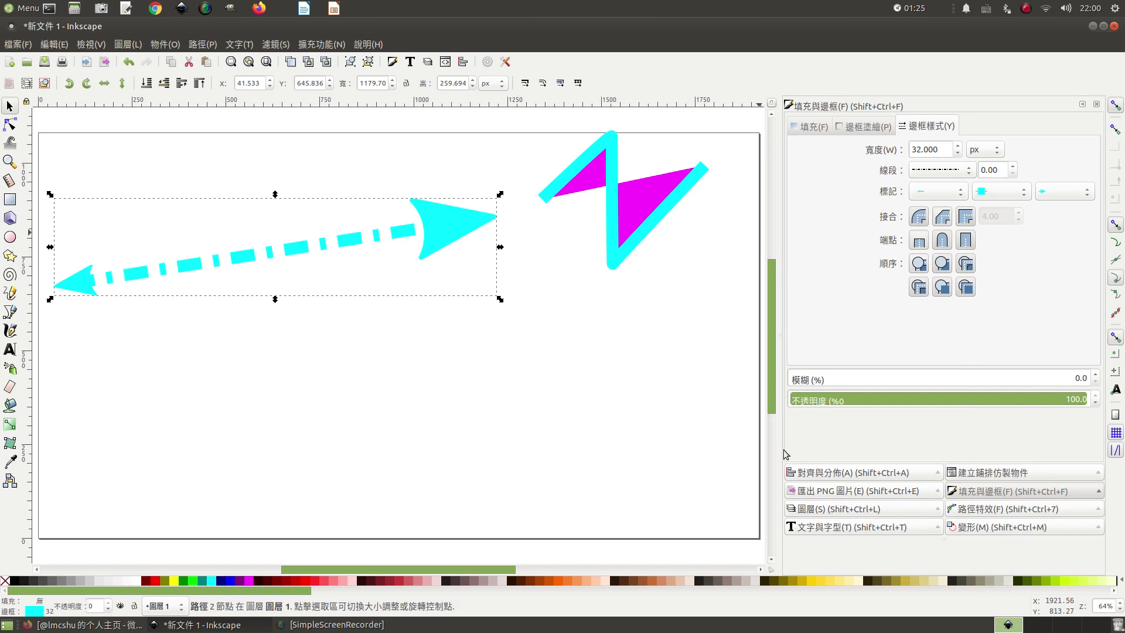
left_click_drag(464, 220, 492, 179)
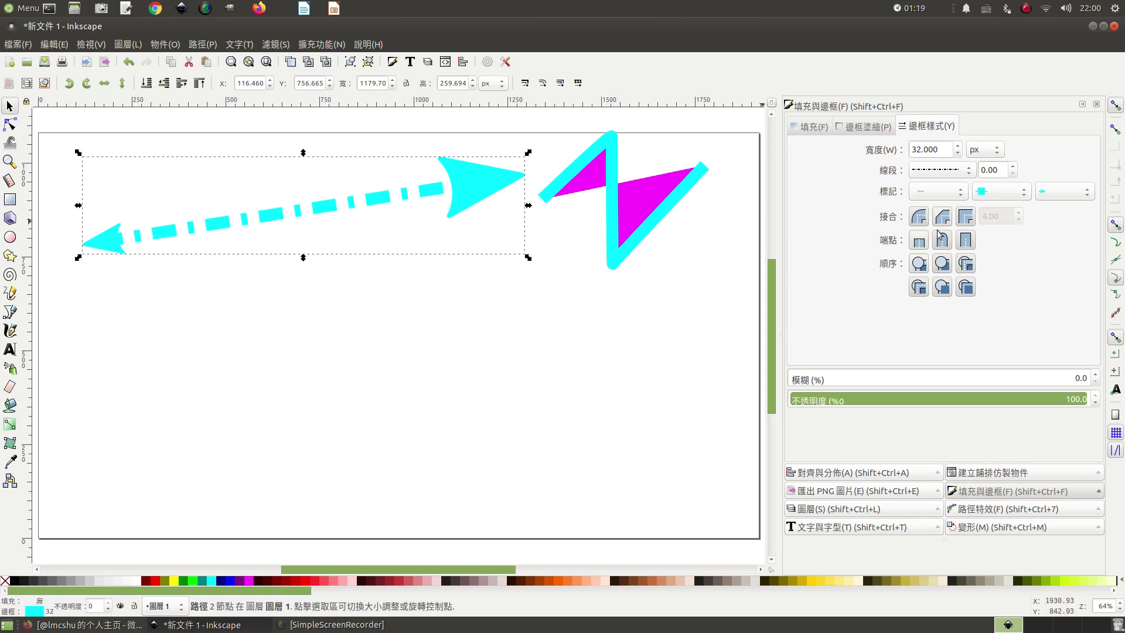
Change the arrow's middle markers to diamonds
left_click(1026, 197)
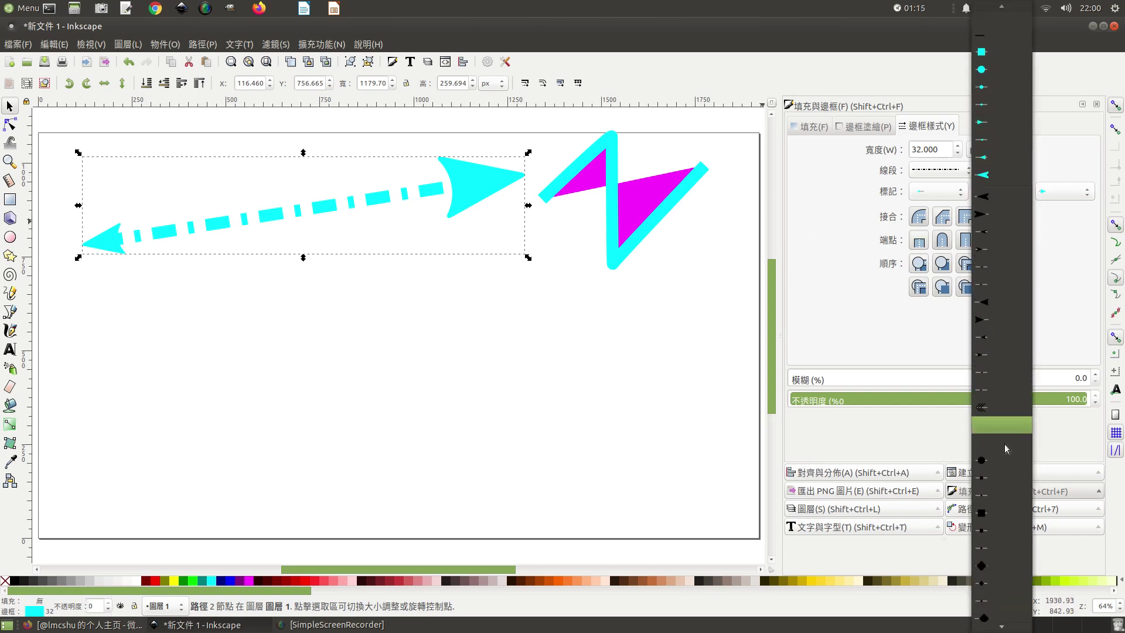
scroll(1005, 444, "down", 3)
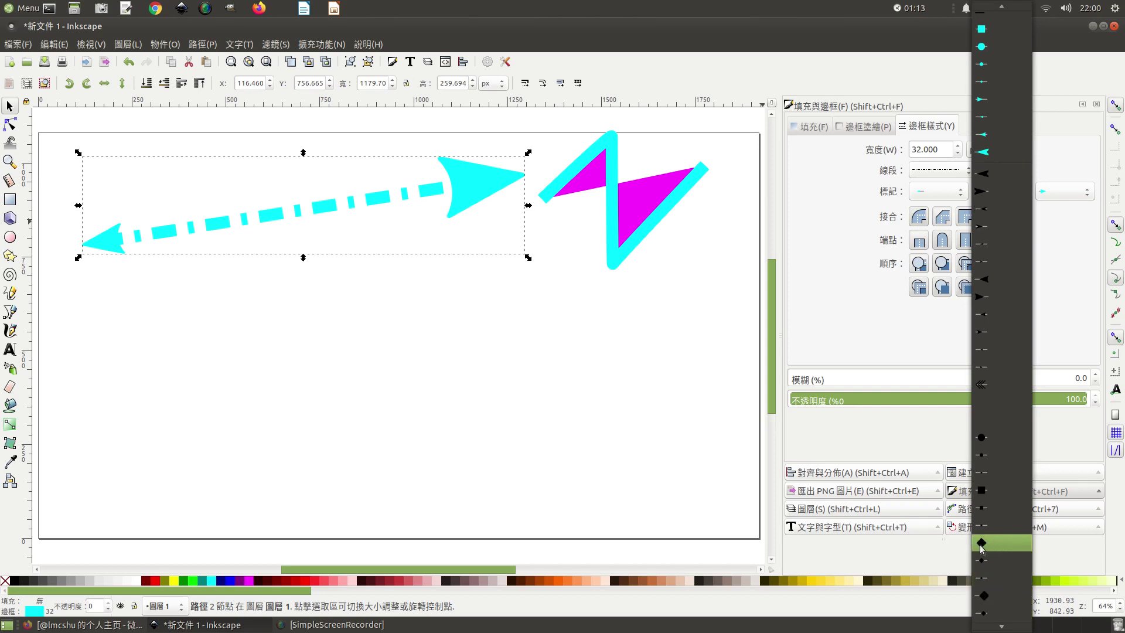
left_click(980, 544)
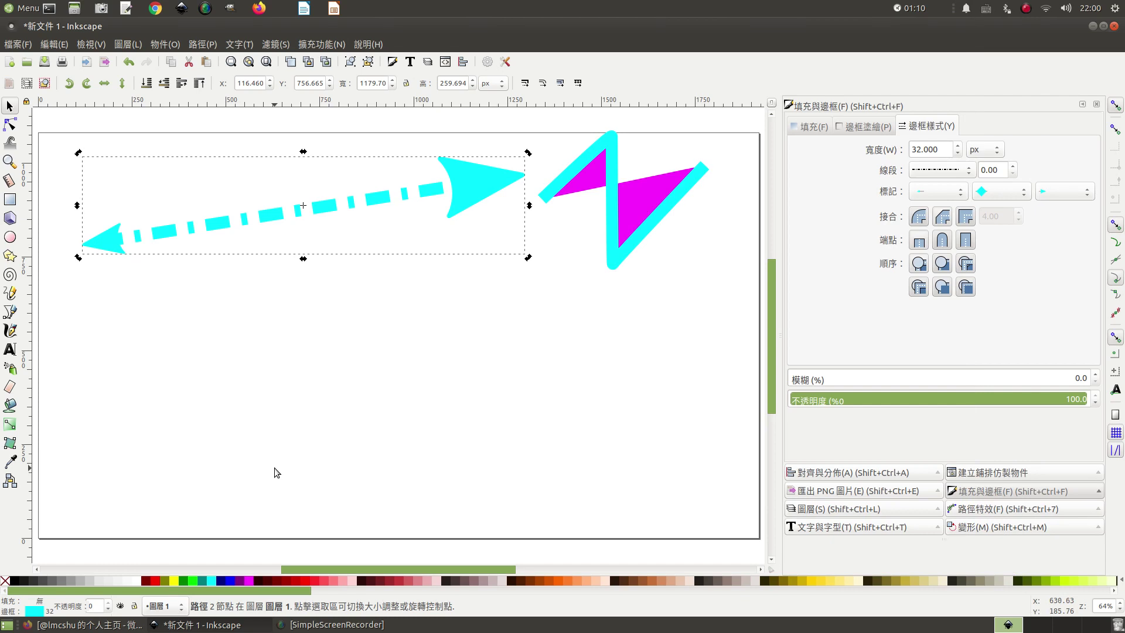
left_click(156, 581)
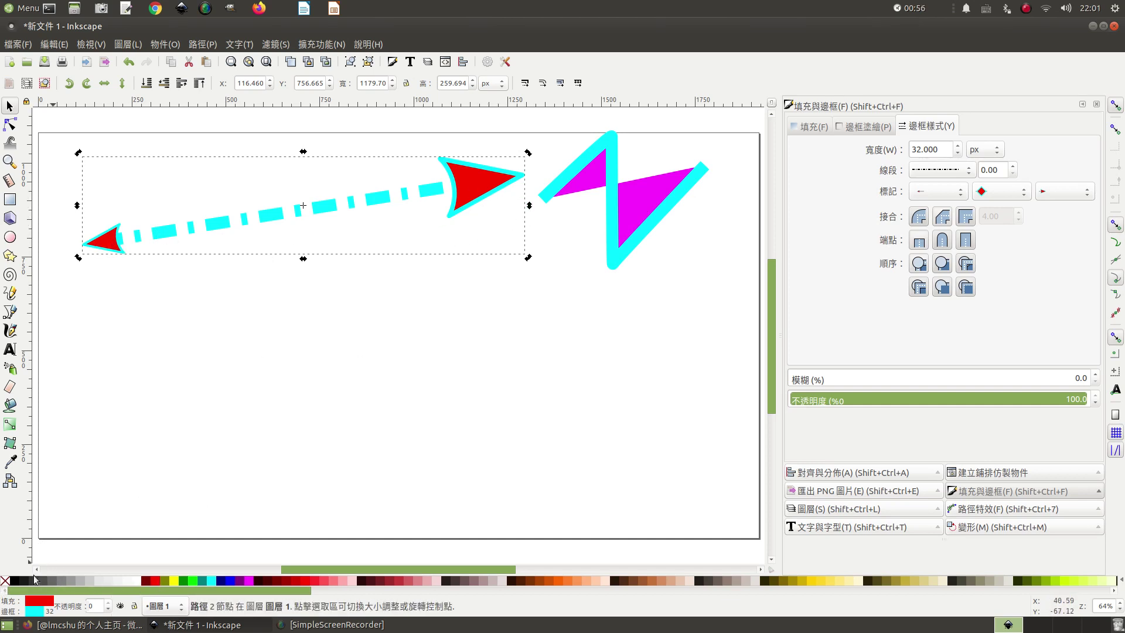
left_click(5, 582)
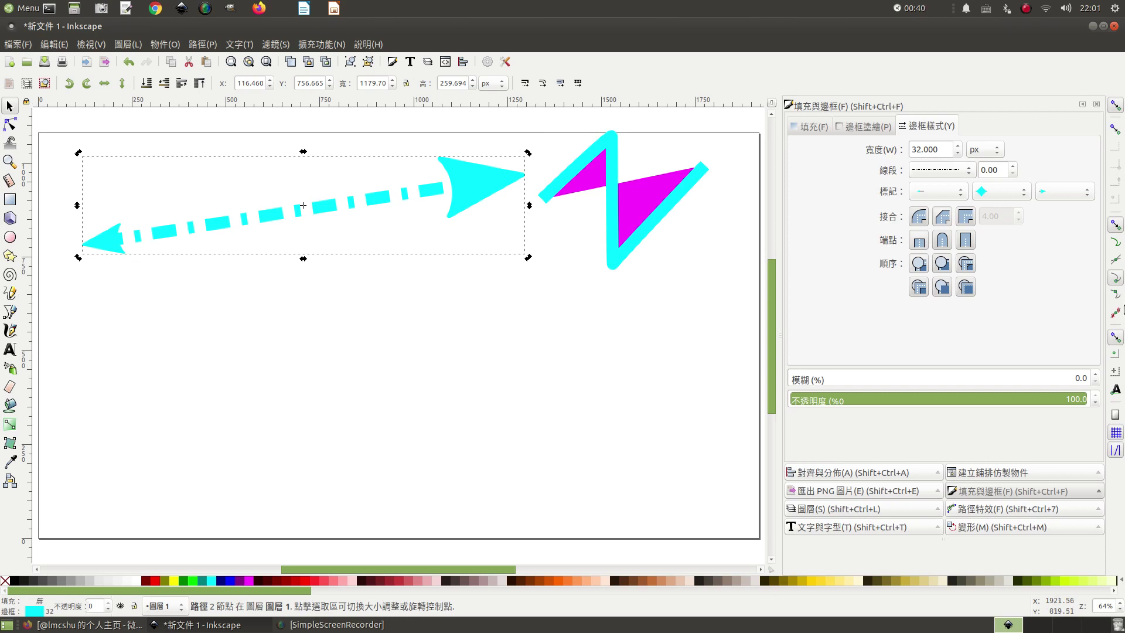
Set the arrow's stroke width to 4 px from the status-bar width presets
left_click(958, 154)
left_click(958, 155)
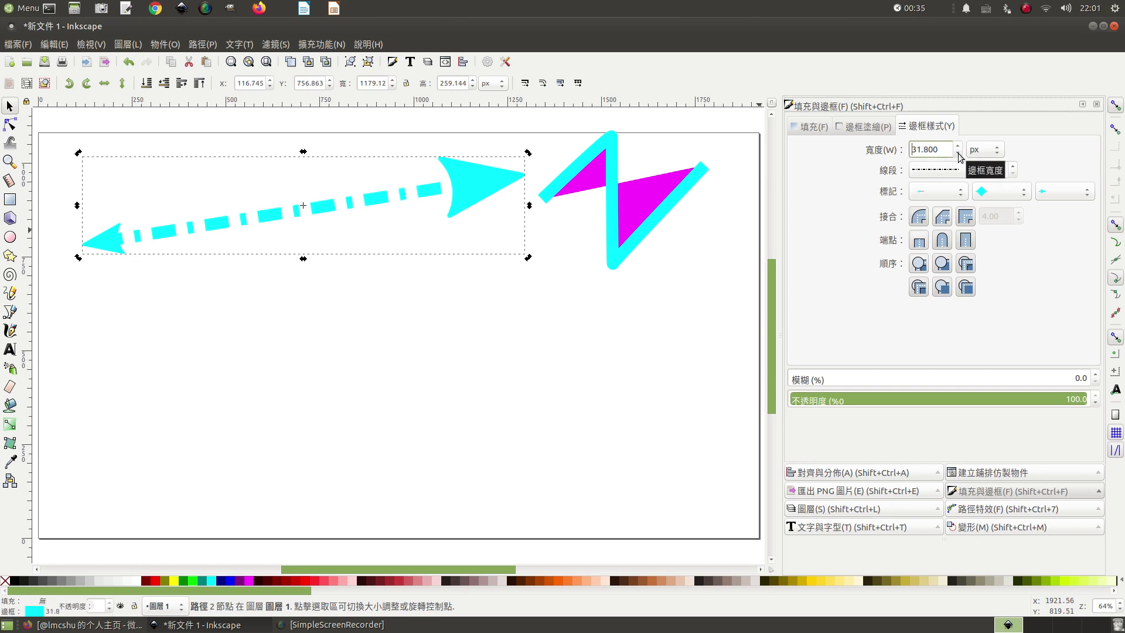
right_click(53, 611)
left_click(69, 497)
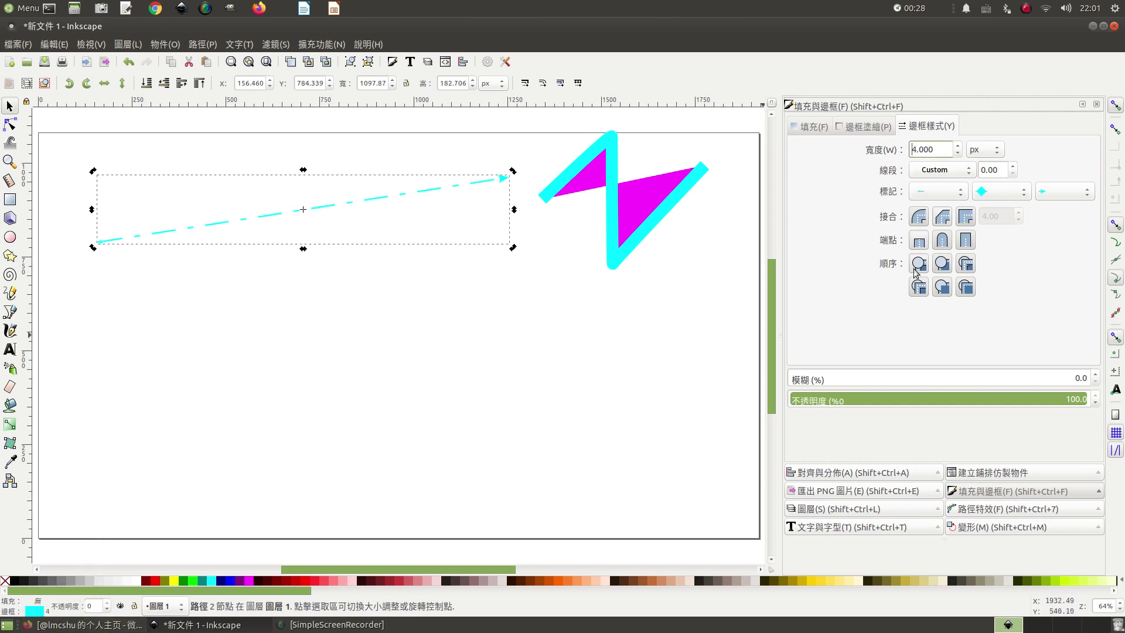
Switch the middle marker to a round one and nudge the thin arrow beside the zigzag
left_click(1022, 193)
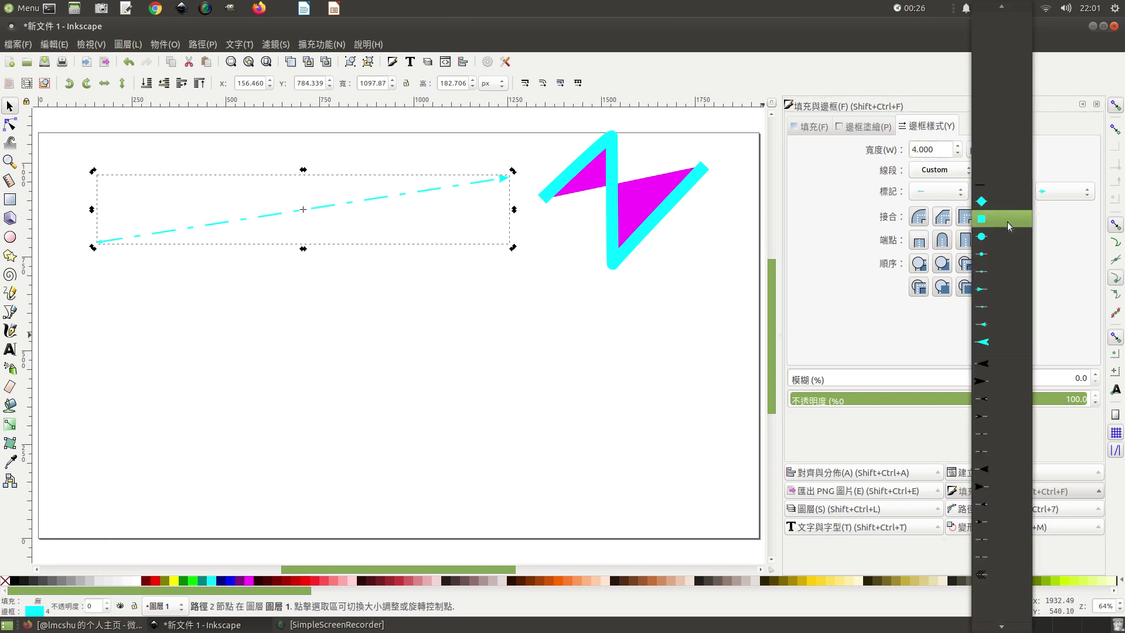
scroll(1023, 498, "down", 2)
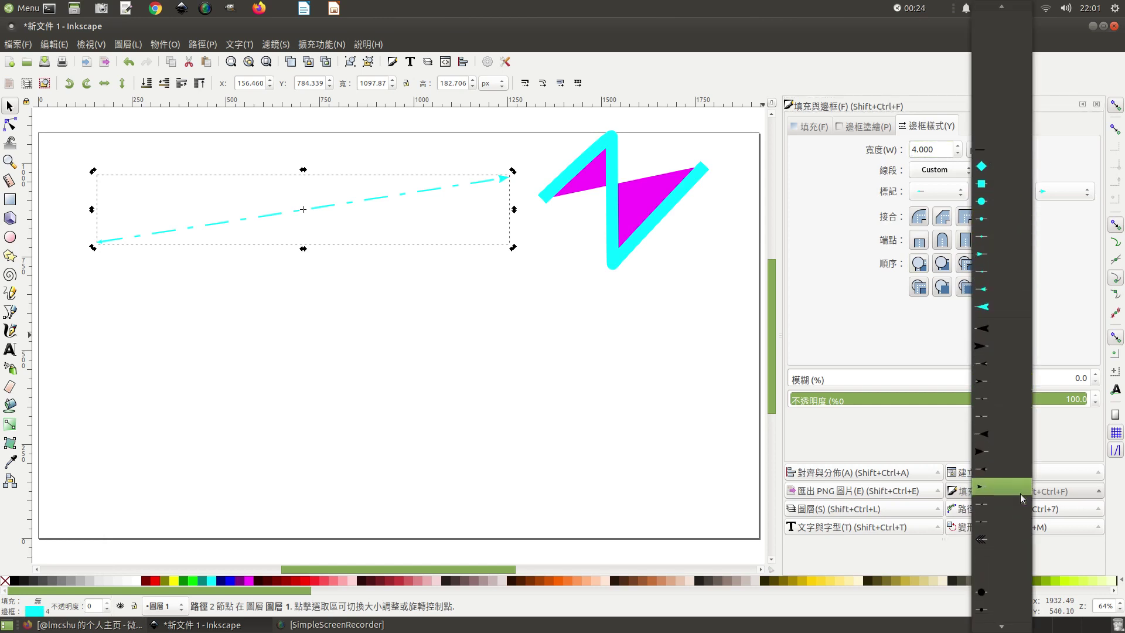
left_click(986, 583)
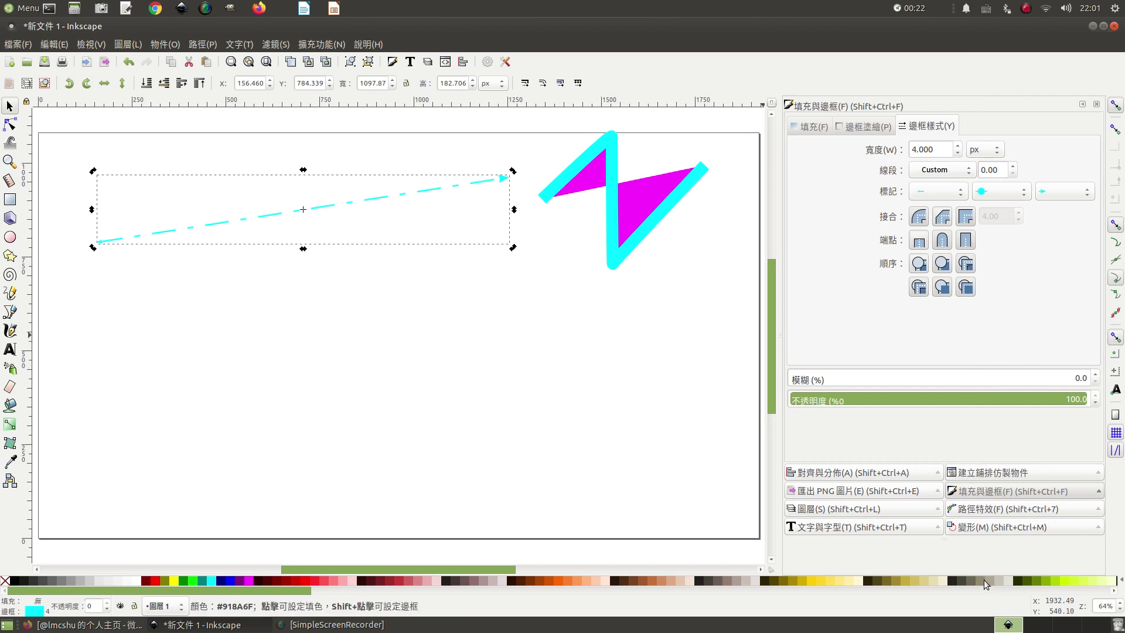
left_click_drag(486, 187, 493, 177)
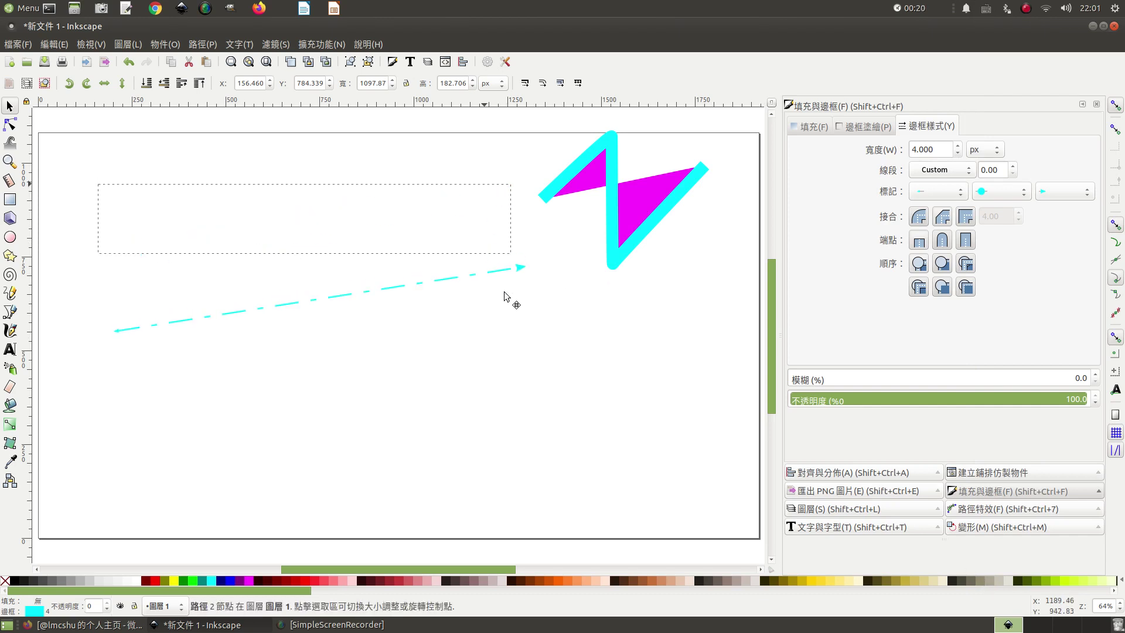
left_click(486, 247)
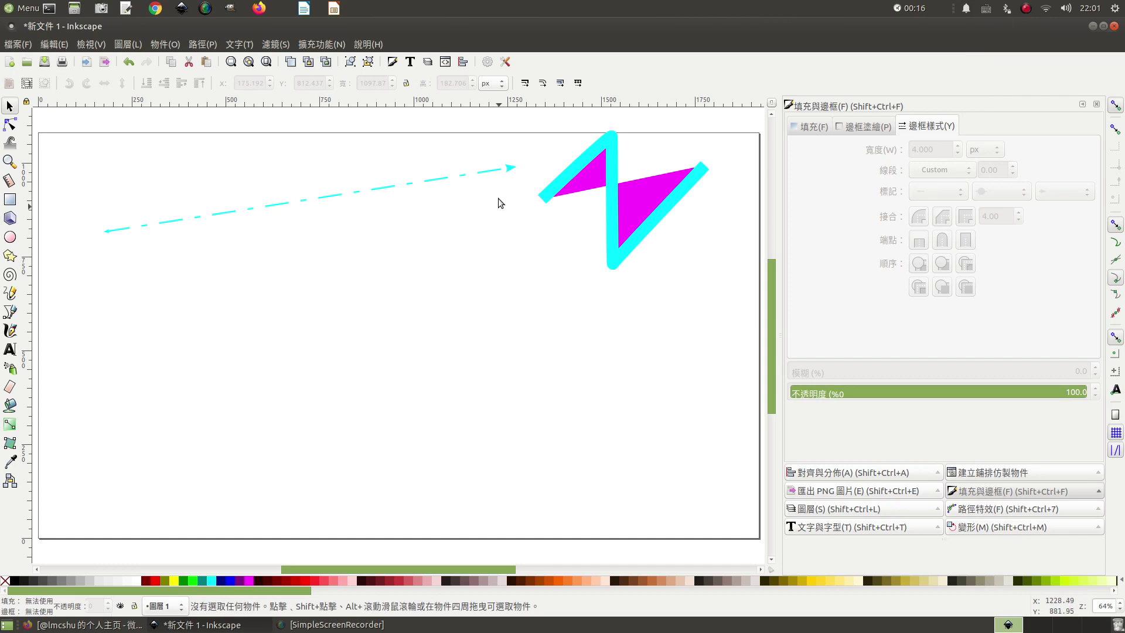
left_click(490, 172)
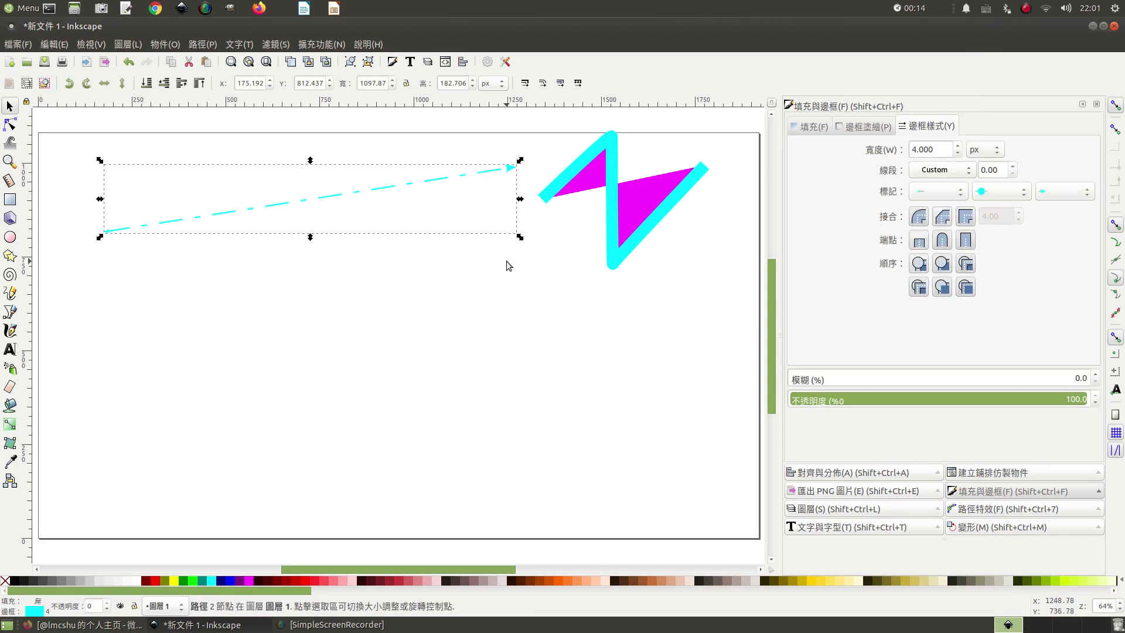